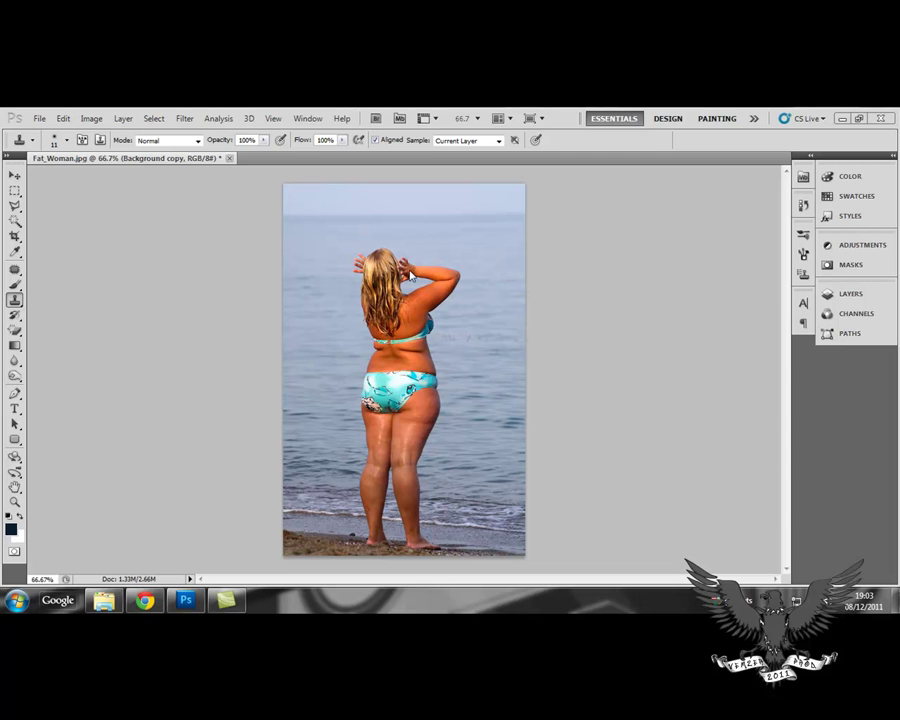
Open the image in Liquify and push both sides of the woman's waist and hips inward with the Forward Warp tool.
left_click(183, 119)
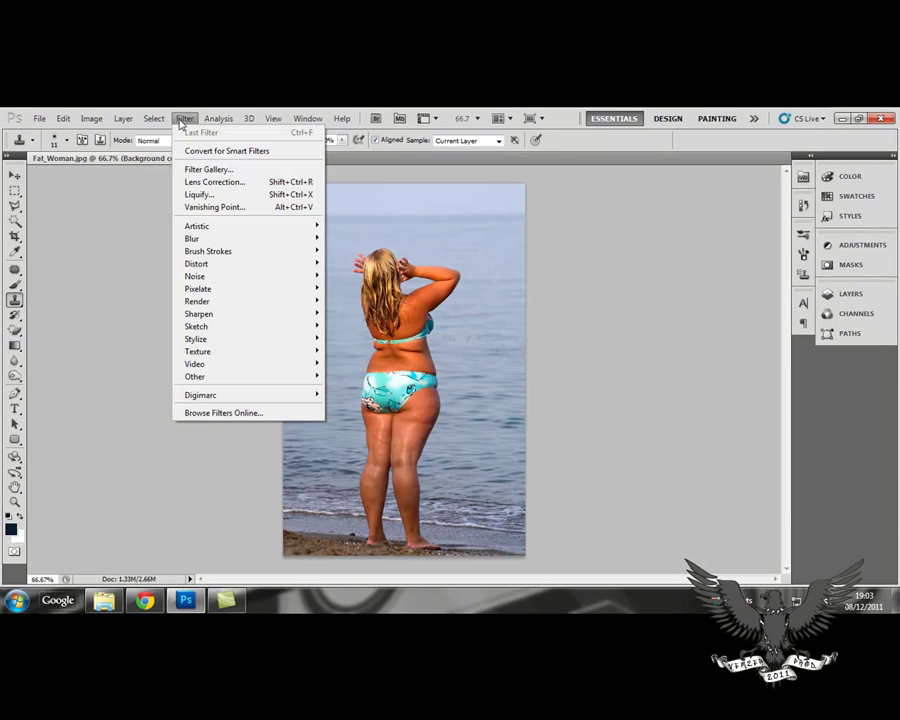
left_click(207, 196)
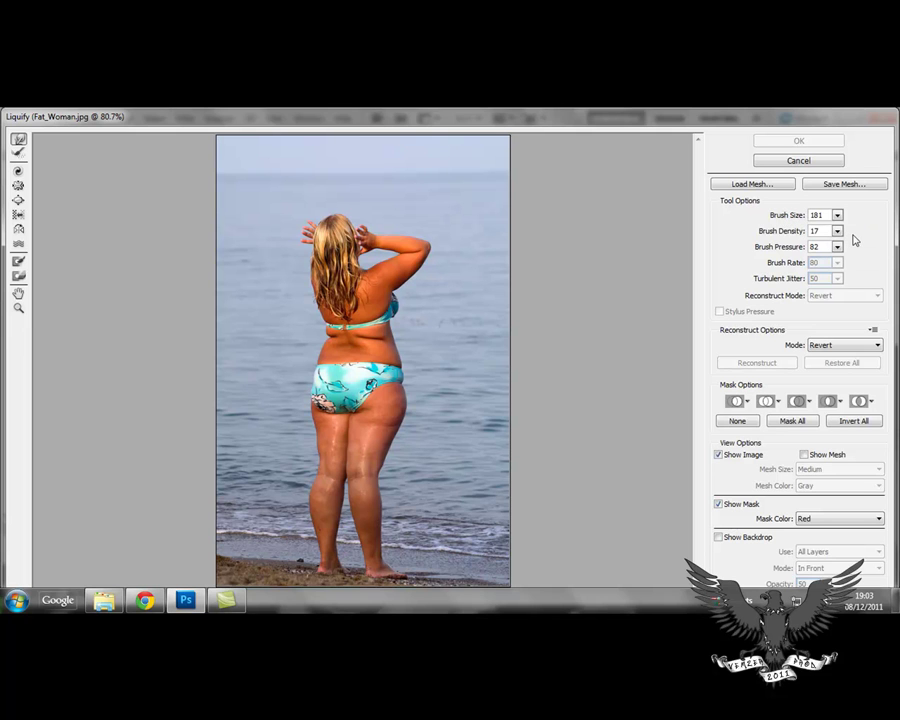
key("ctrl+plus")
key("ctrl+plus")
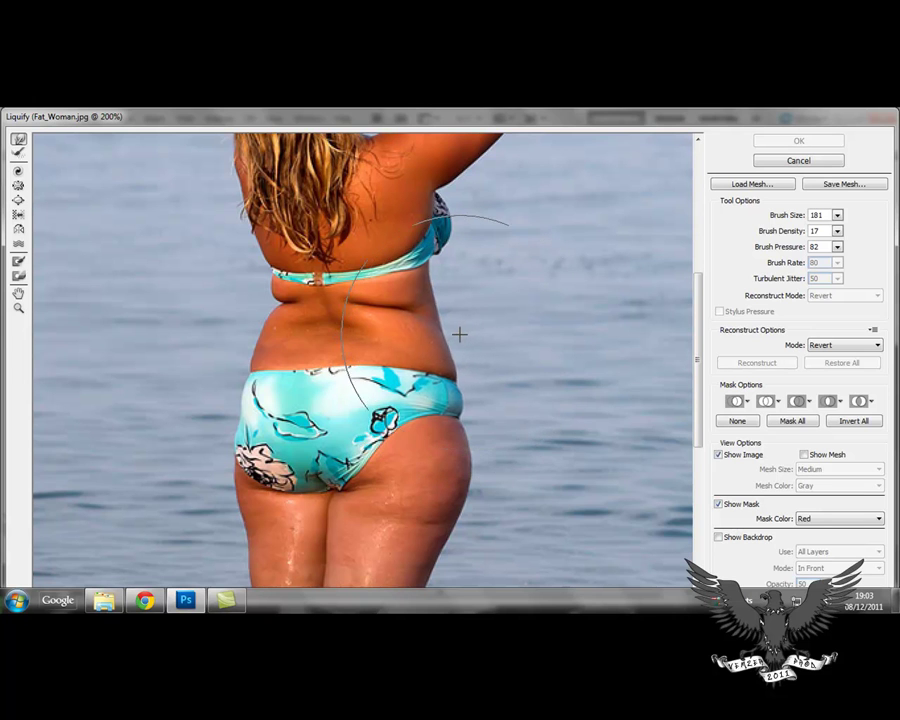
mouse_move(492, 428)
left_mouse_down()
mouse_move(476, 329)
mouse_move(462, 331)
left_mouse_up()
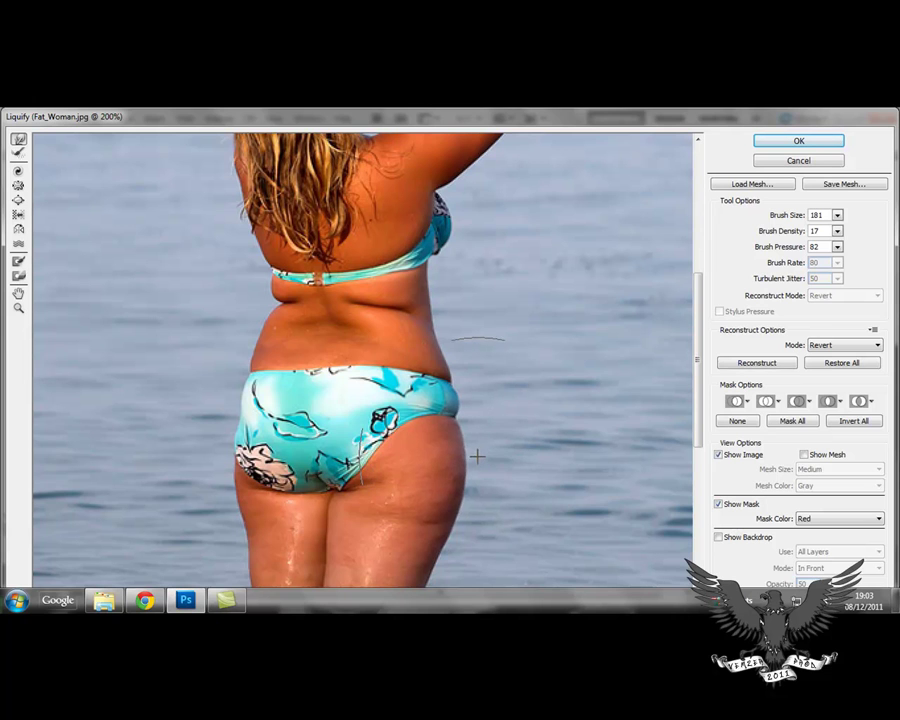
mouse_move(485, 510)
left_mouse_down()
mouse_move(462, 496)
mouse_move(474, 394)
mouse_move(450, 348)
mouse_move(456, 323)
left_mouse_up()
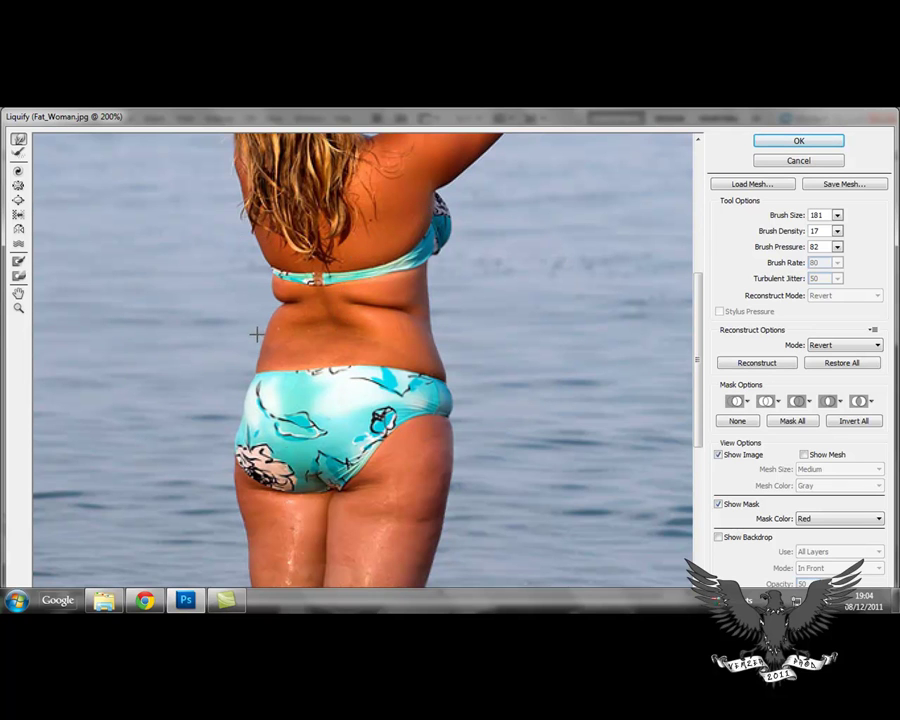
left_click_drag(247, 362, 239, 394)
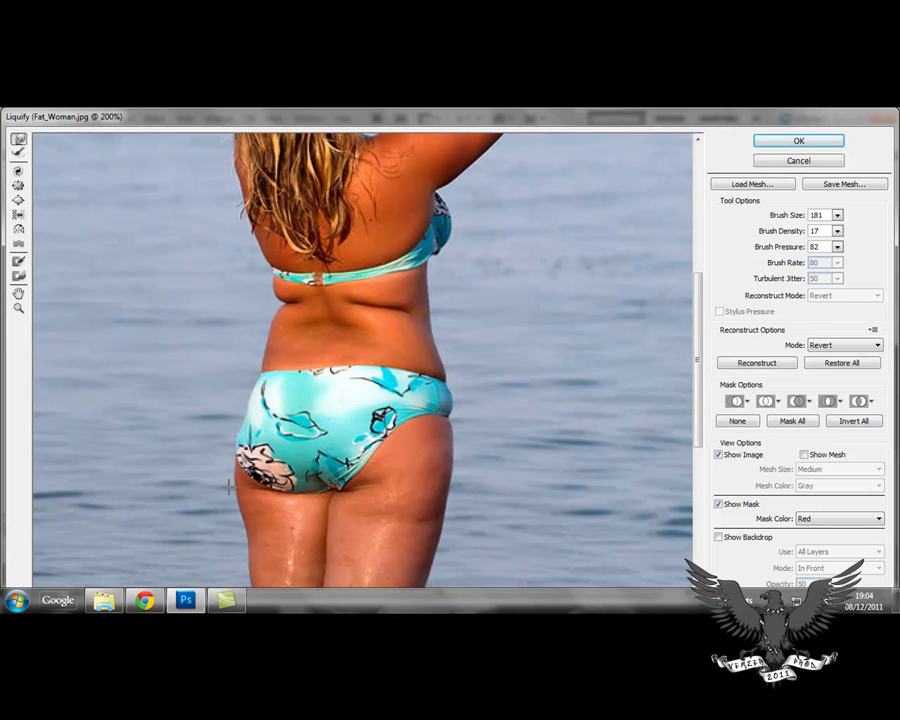
left_click_drag(129, 468, 252, 484)
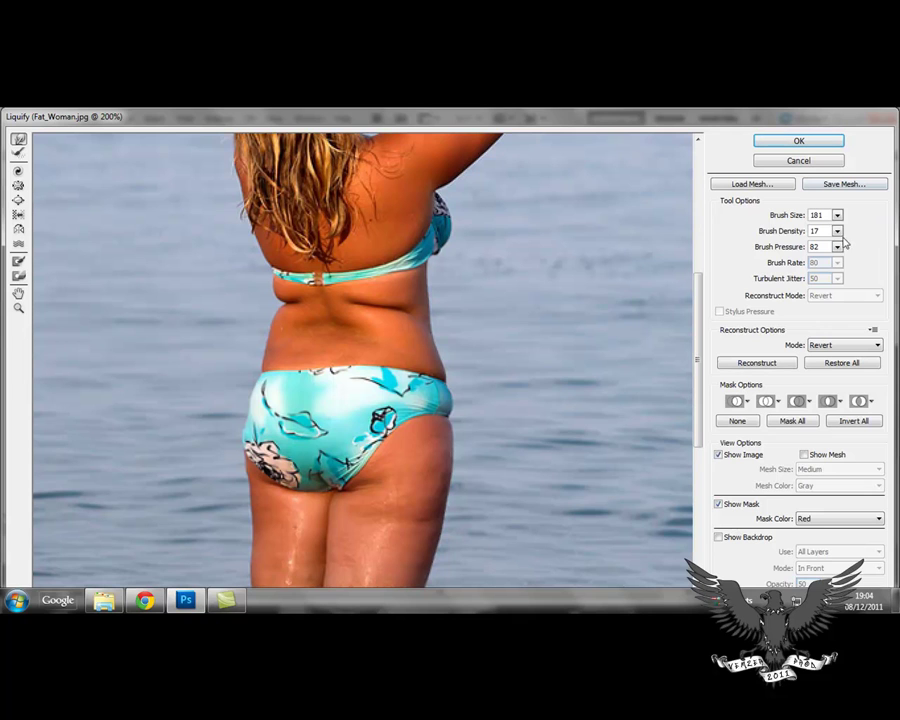
Test the warp brush at pressure 1 on the waist and raise the brush pressure to 87.
mouse_move(837, 250)
left_mouse_down()
mouse_move(816, 263)
mouse_move(755, 261)
left_mouse_up()
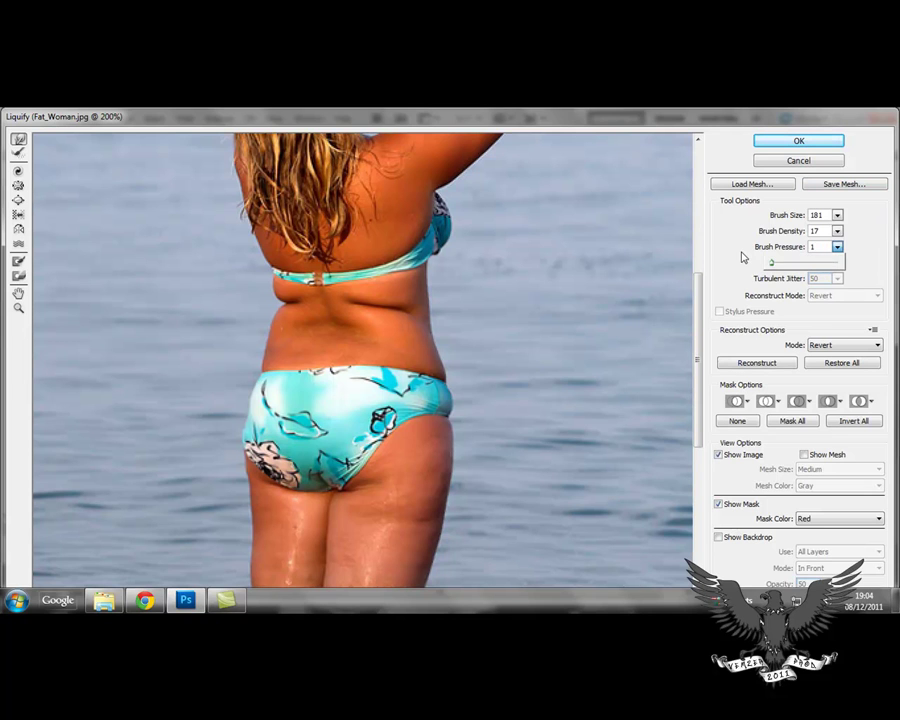
left_click(445, 362)
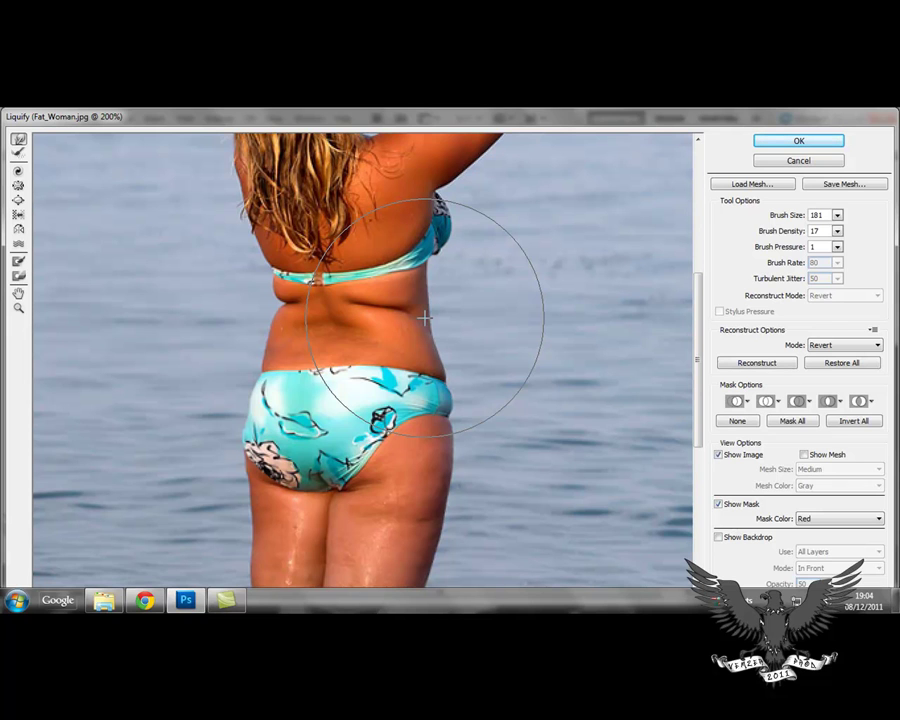
left_click(837, 246)
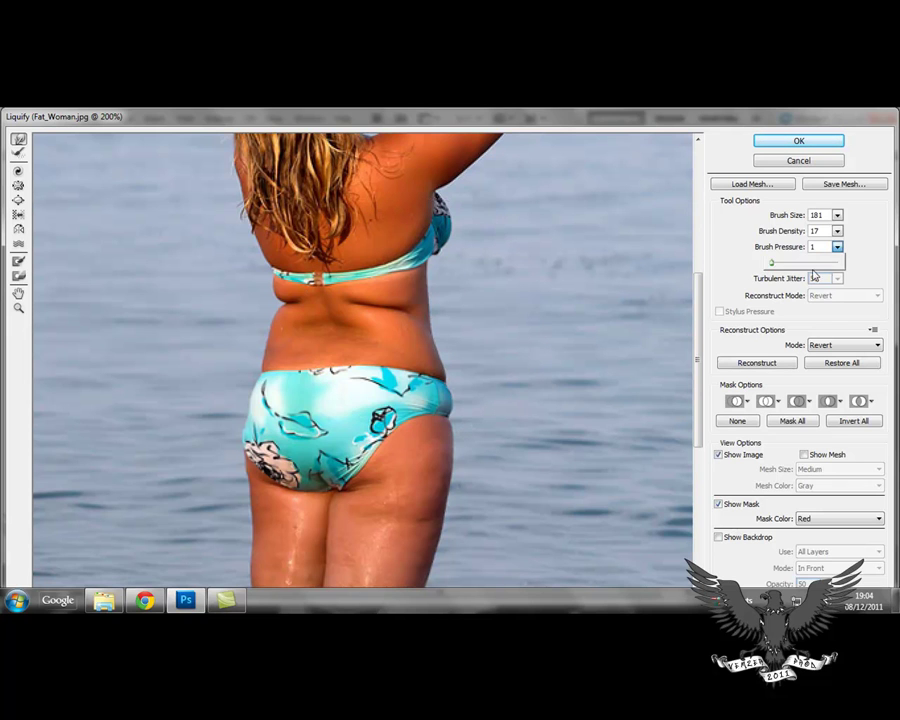
left_click_drag(772, 264, 831, 268)
Try warping the woman's waist and hips with the brush size set to 496, and undo those strokes.
left_click(837, 215)
mouse_move(786, 234)
left_mouse_down()
mouse_move(805, 232)
mouse_move(794, 240)
left_mouse_up()
mouse_move(558, 296)
left_mouse_down()
mouse_move(527, 304)
mouse_move(529, 323)
mouse_move(519, 328)
mouse_move(526, 369)
mouse_move(509, 364)
mouse_move(564, 362)
left_mouse_up()
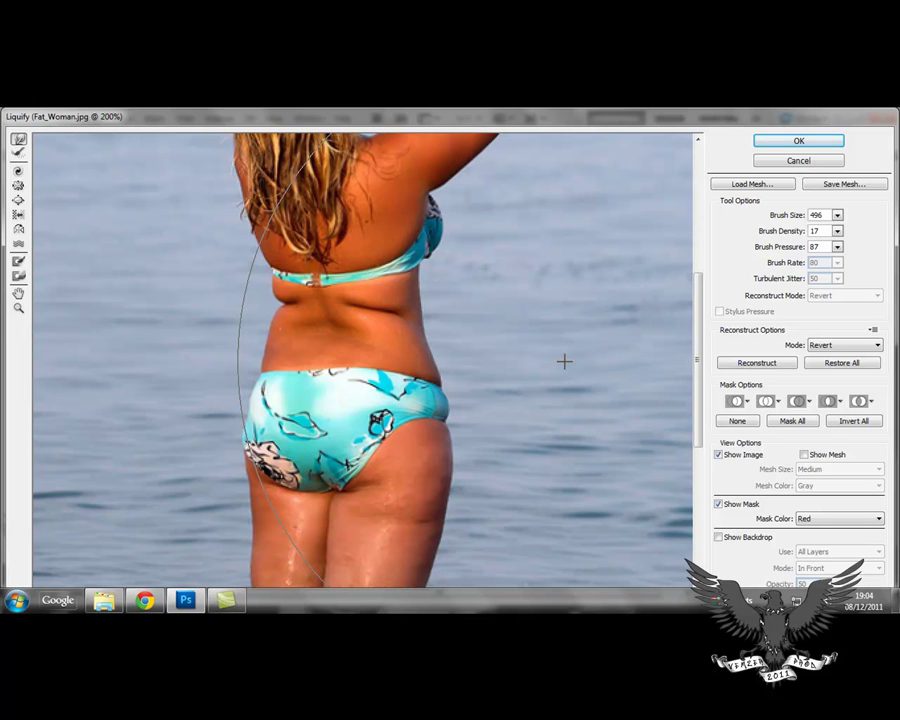
key("ctrl+z")
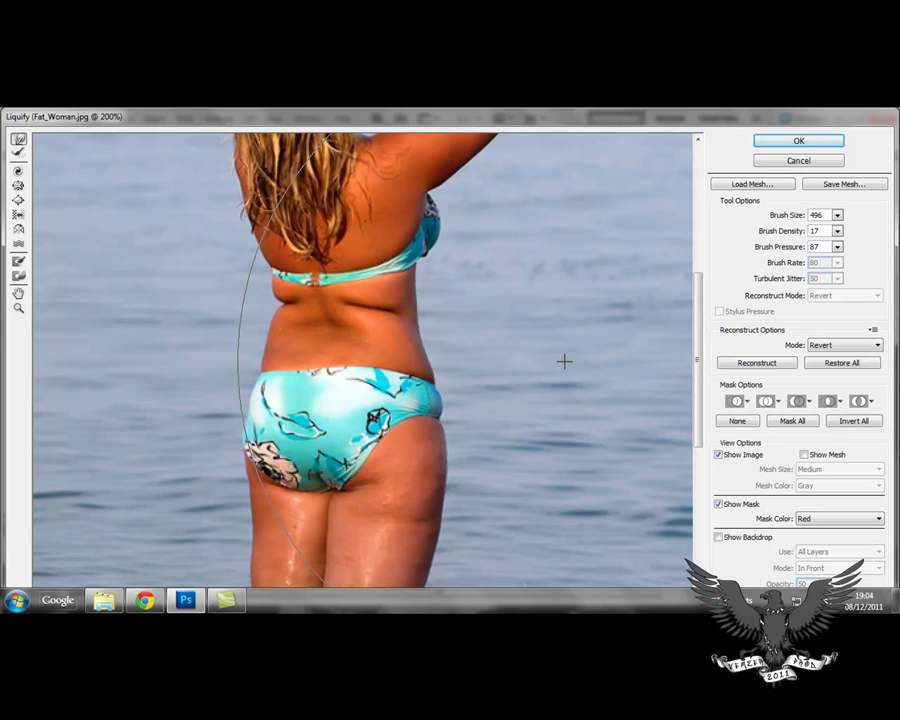
key("ctrl+z")
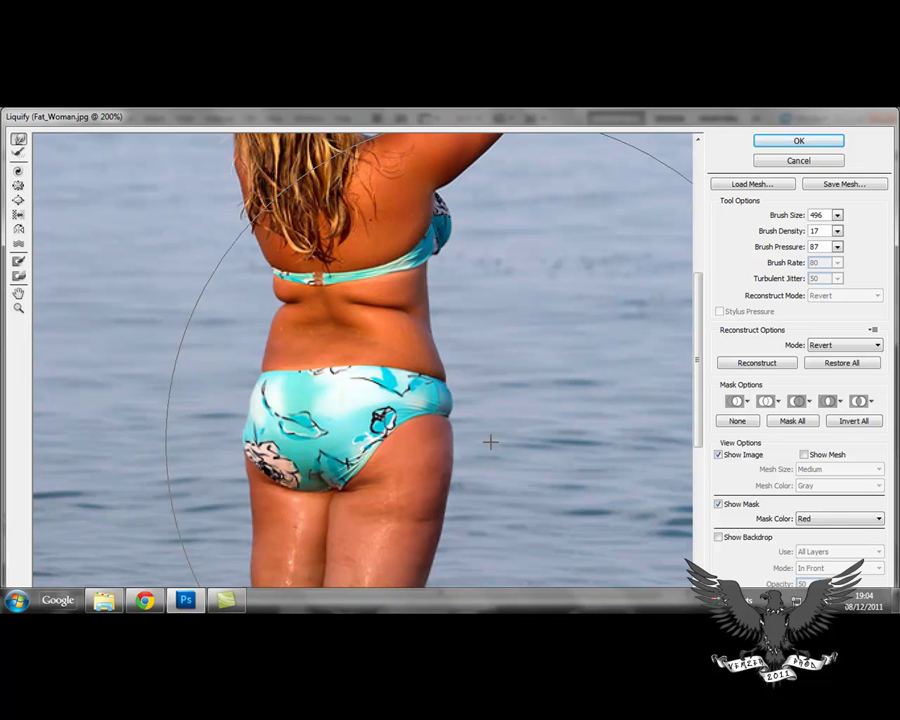
key("ctrl+z")
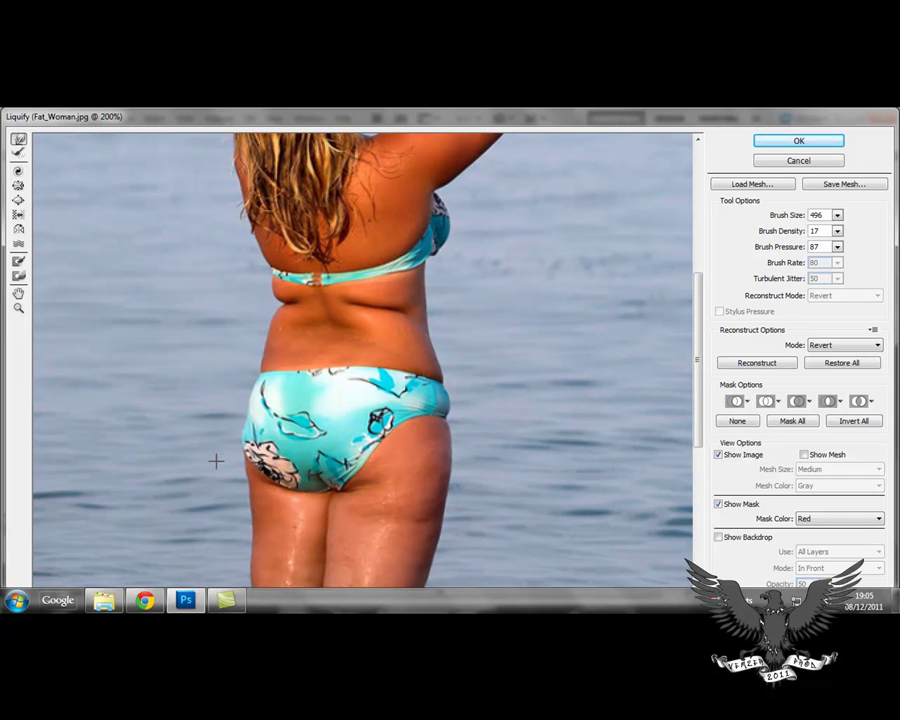
left_click_drag(239, 526, 275, 493)
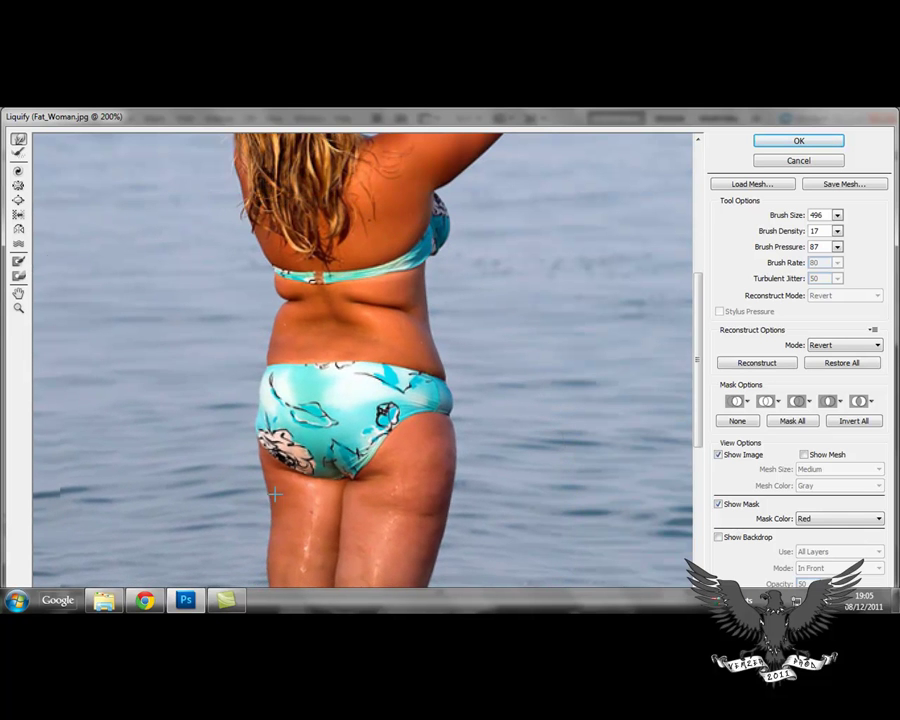
key("ctrl+alt+z")
key("ctrl+alt+z")
key("ctrl+alt+z")
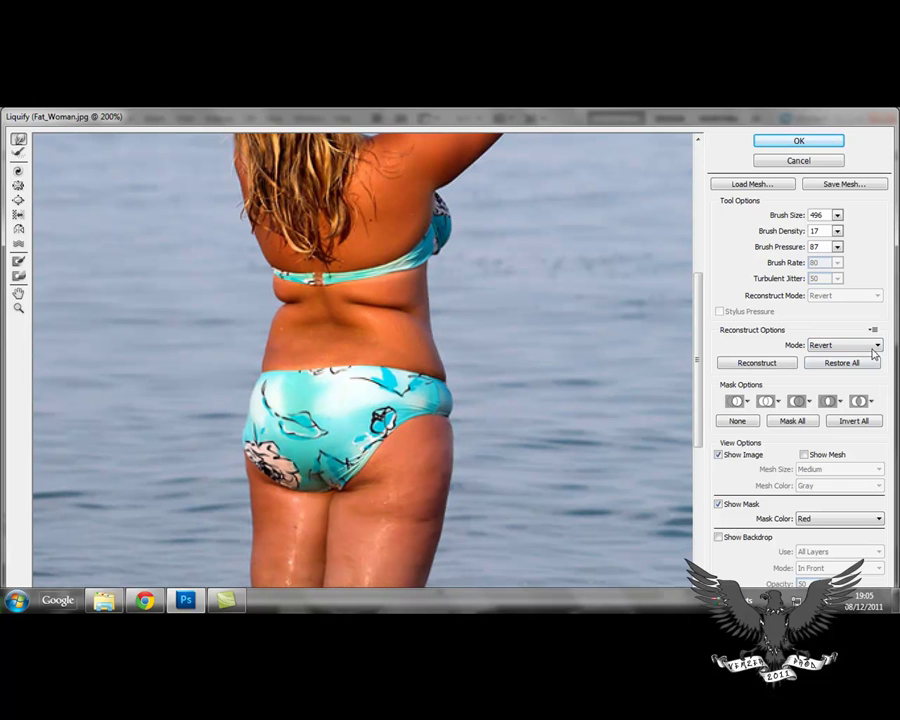
Set the brush size to 181 and slim the waist, hip and upper thighs with the Forward Warp tool.
left_click(837, 215)
left_click_drag(798, 238, 783, 241)
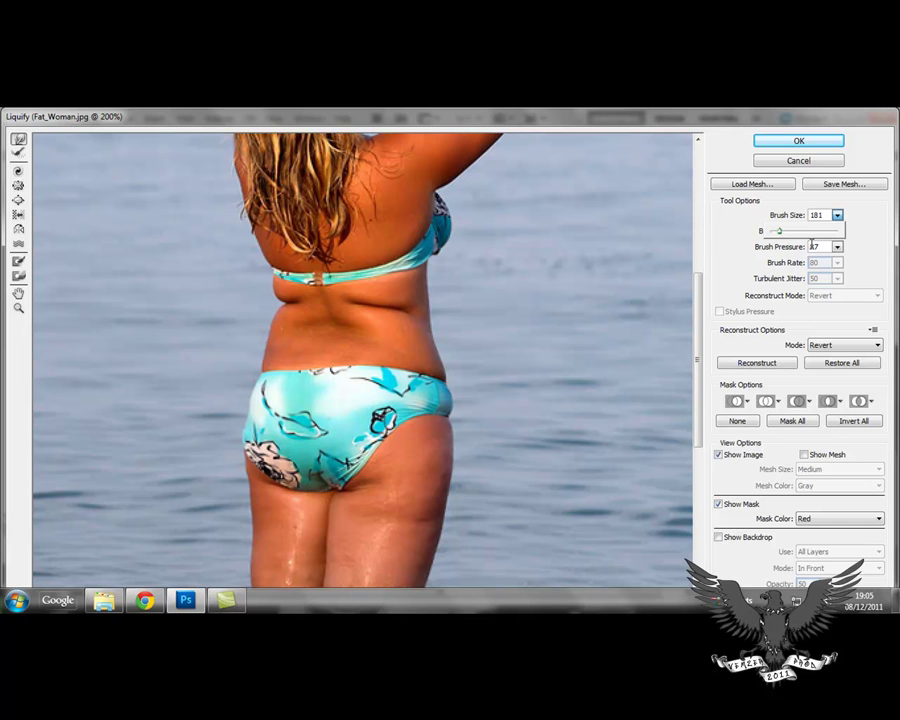
left_click(436, 281)
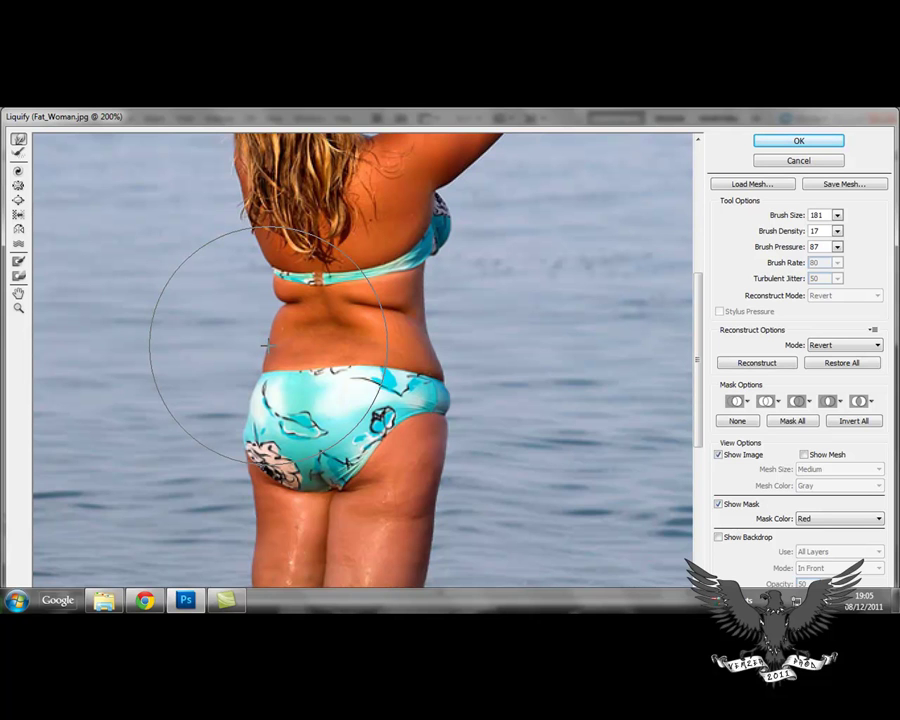
Warp the outer edges of the woman's right thigh and left calf inward to slim the legs.
key("ctrl+minus")
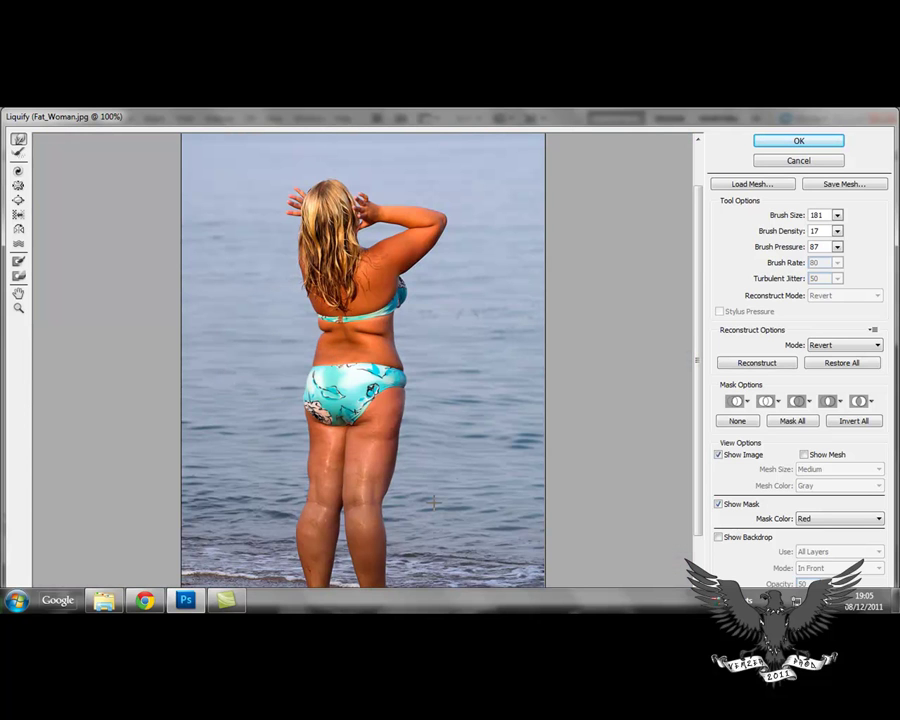
left_click_drag(402, 412, 402, 466)
scroll(413, 462, "down", 2)
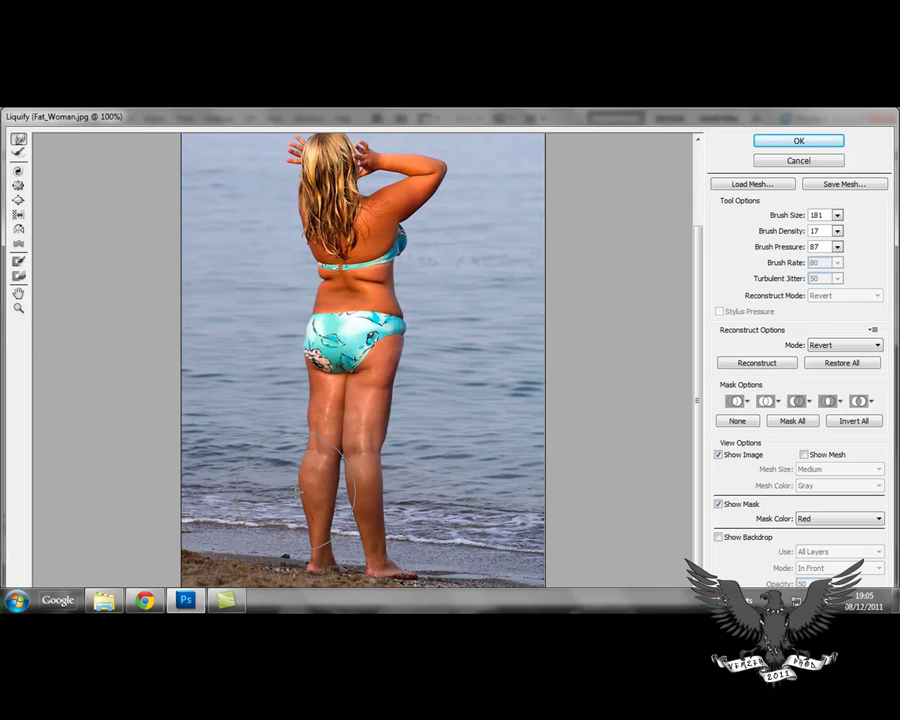
left_click_drag(298, 470, 304, 525)
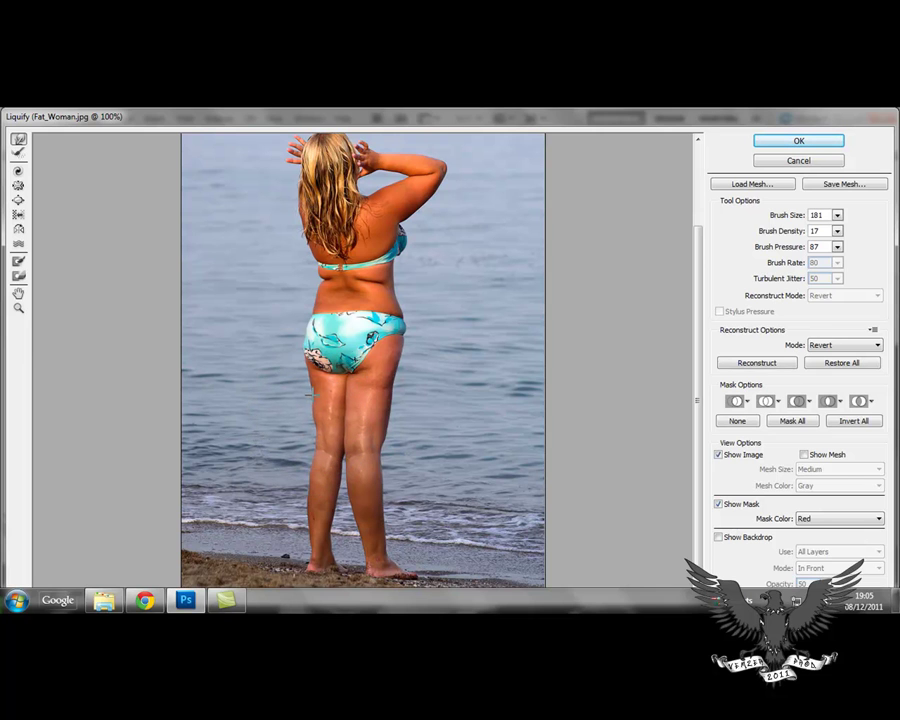
scroll(306, 283, "up", 2)
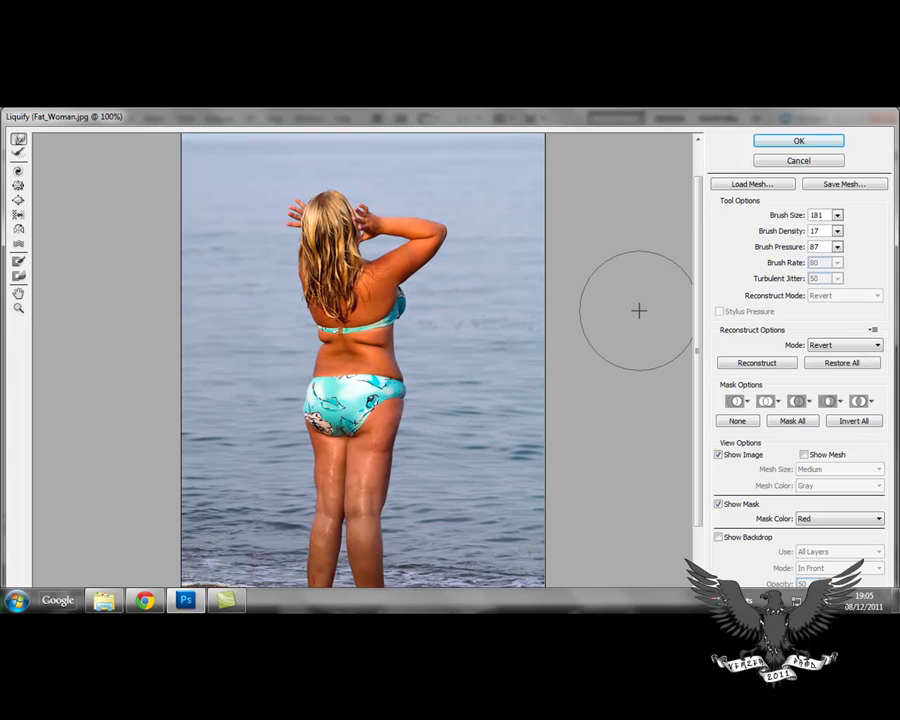
scroll(530, 269, "down", 3)
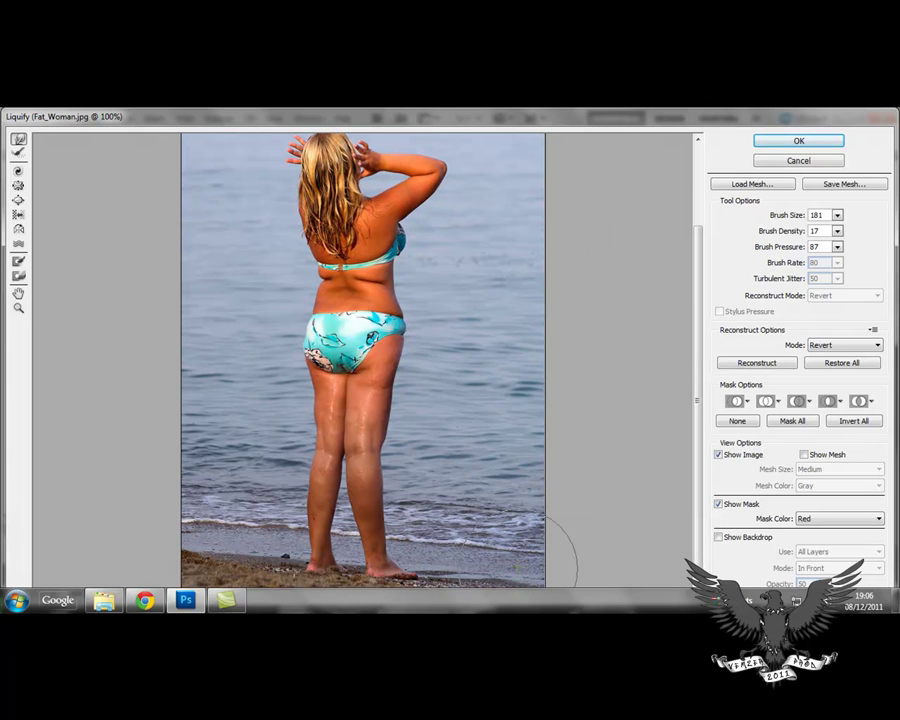
scroll(352, 435, "up", 3)
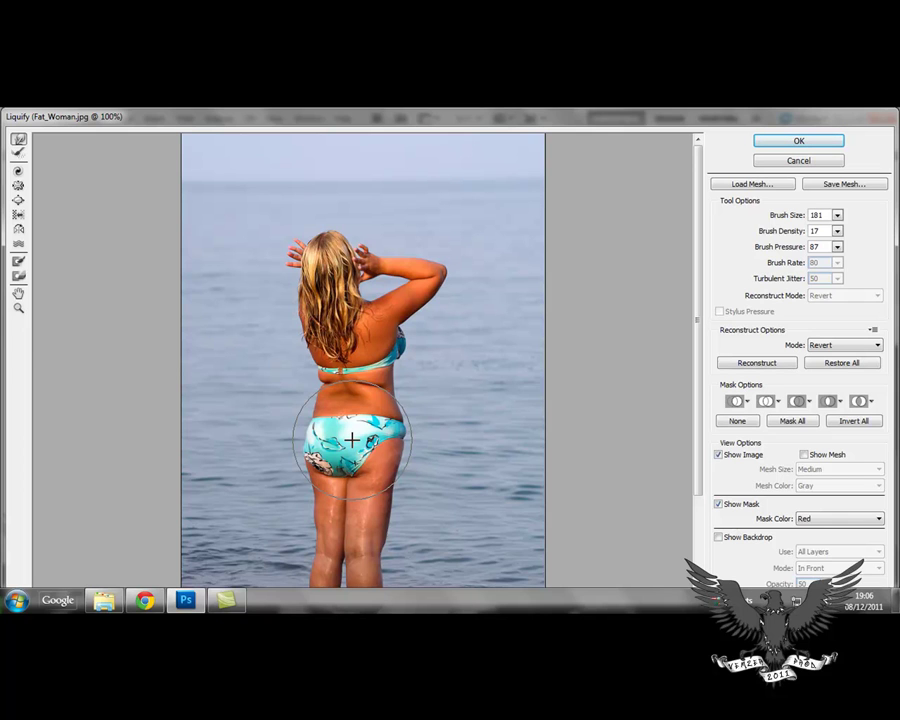
scroll(369, 402, "down", 2)
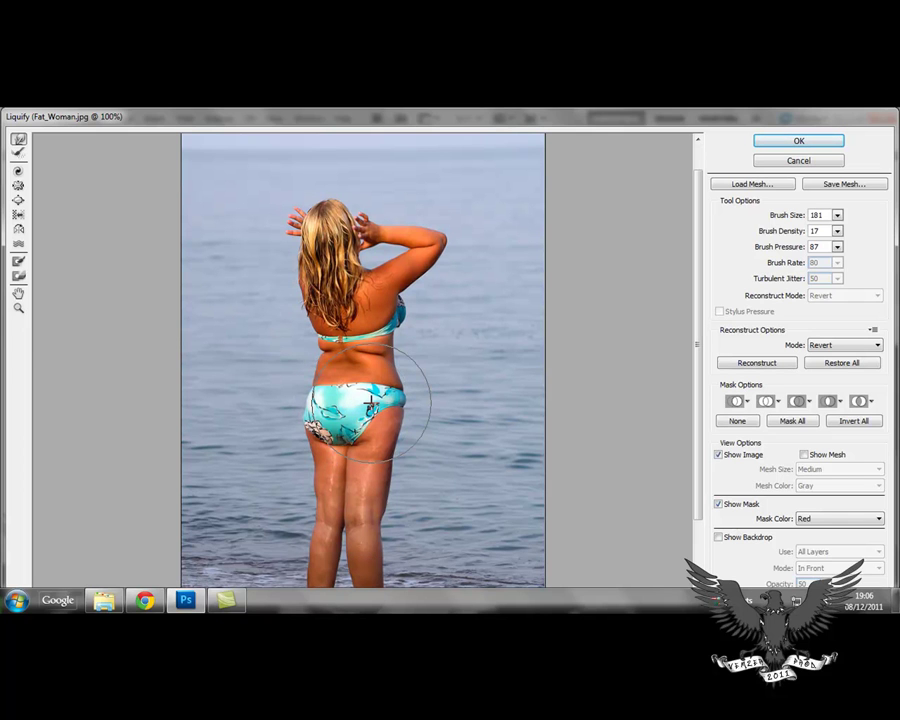
scroll(484, 307, "down", 2)
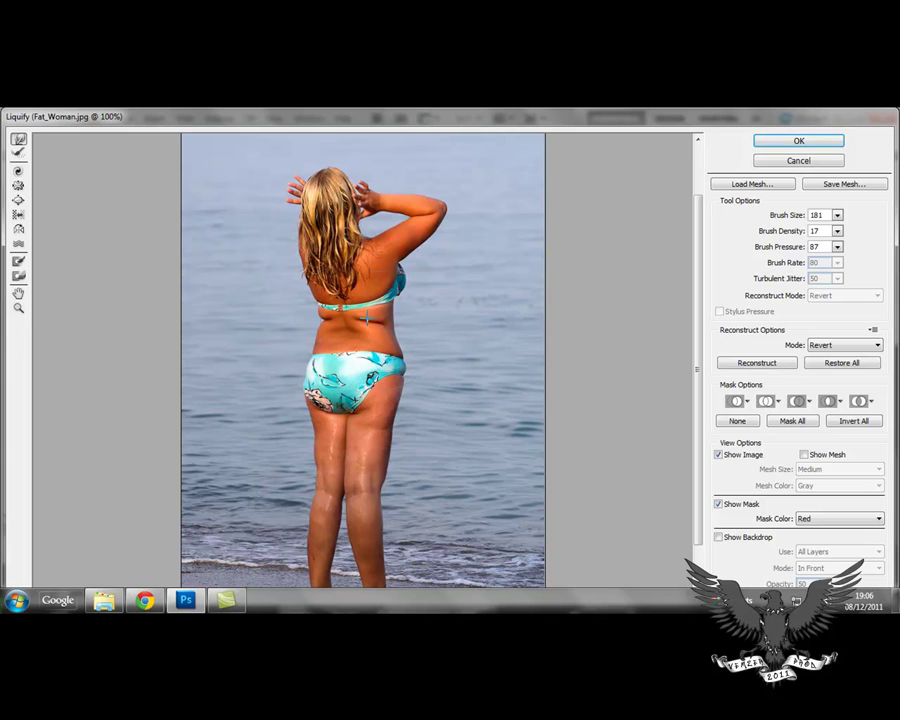
Shrink the buttocks slightly with the Pucker tool and round them out a little with the Bloat tool.
left_click(17, 201)
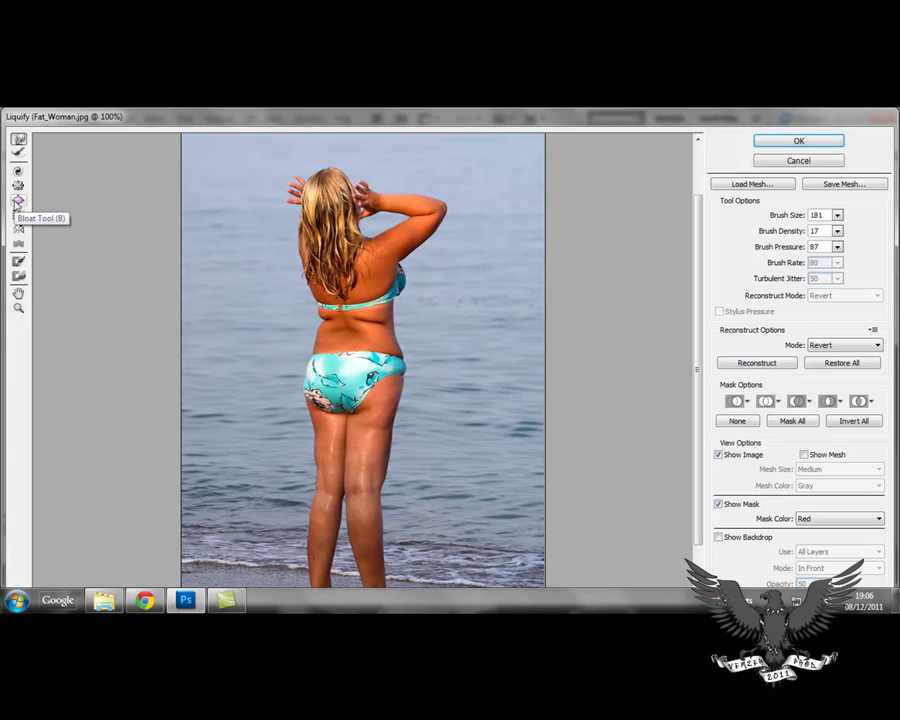
left_click(18, 185)
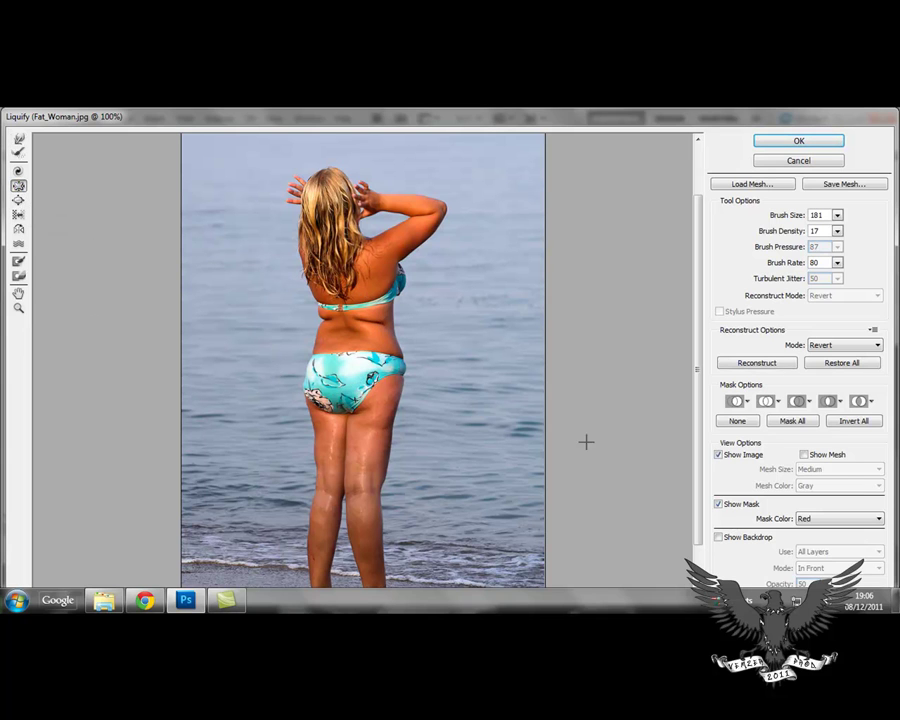
scroll(418, 440, "down", 2)
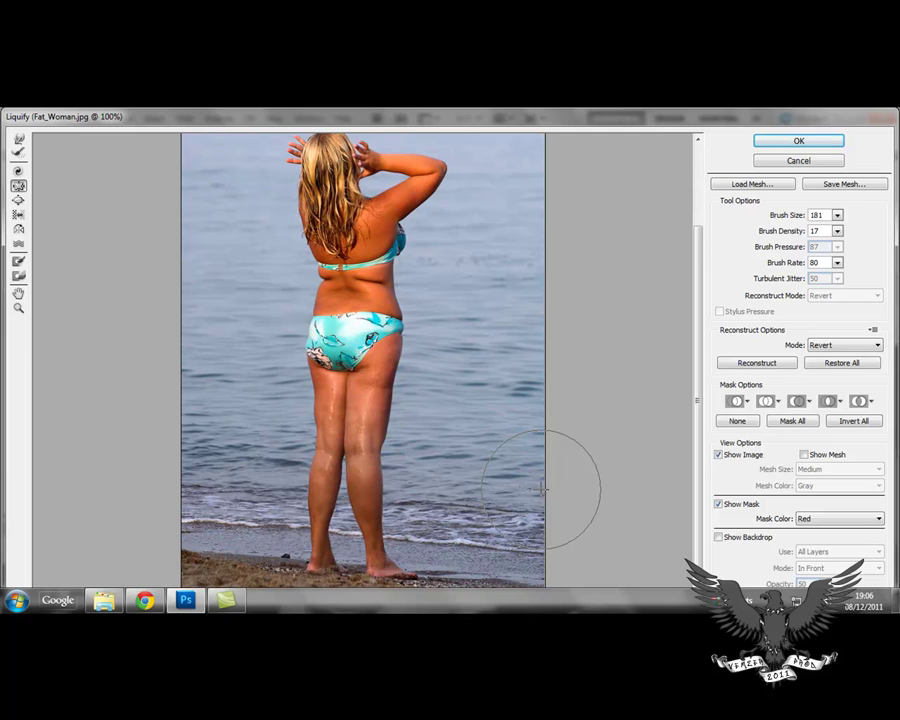
left_click(18, 200)
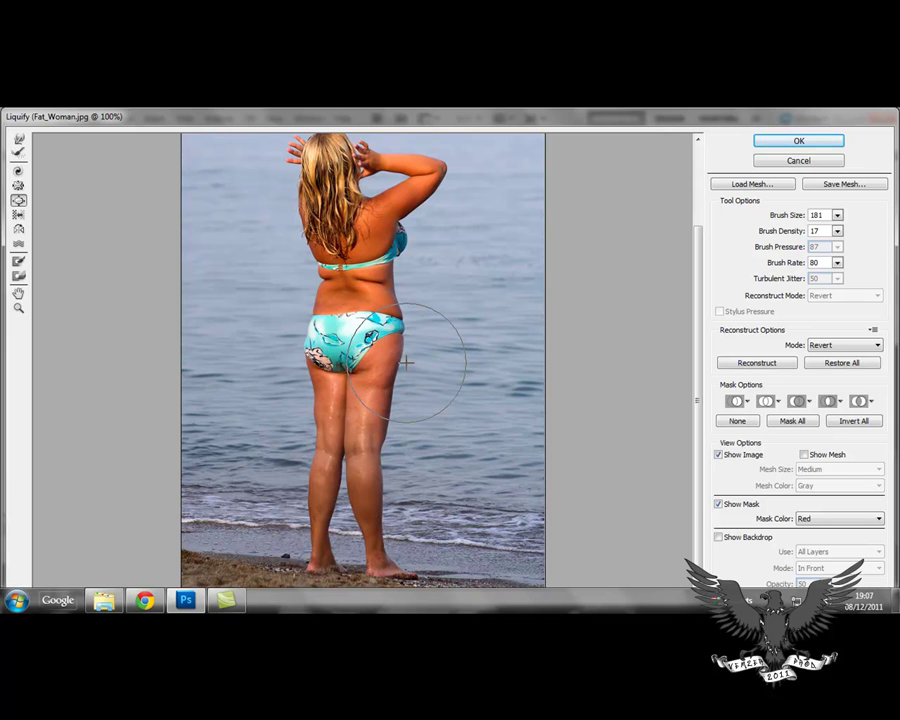
Shrink the woman's right thigh with the Pucker tool and apply the Liquify changes.
left_click(18, 185)
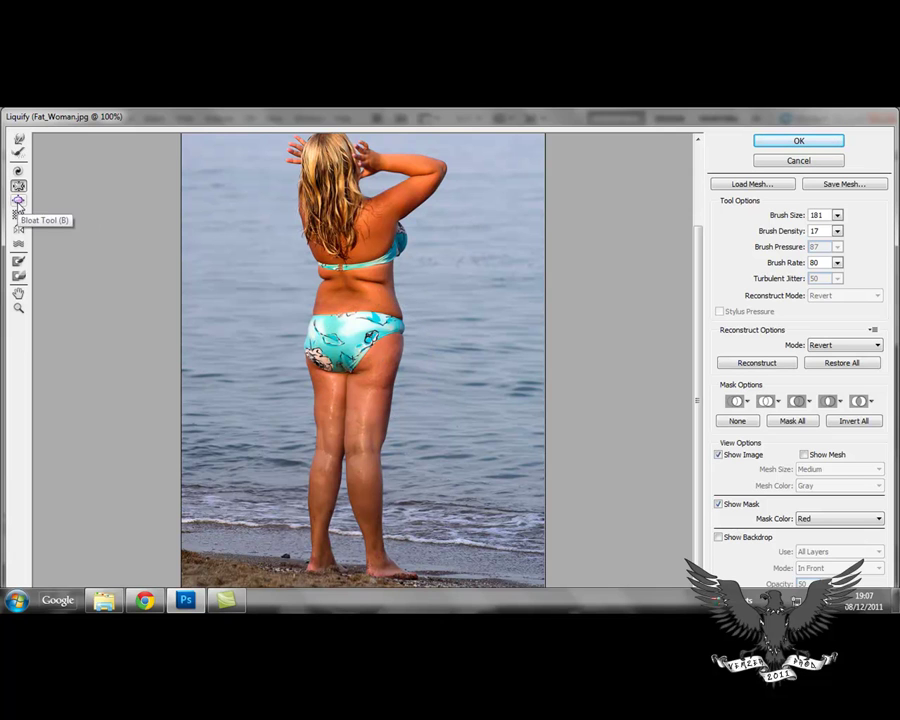
left_click(18, 187)
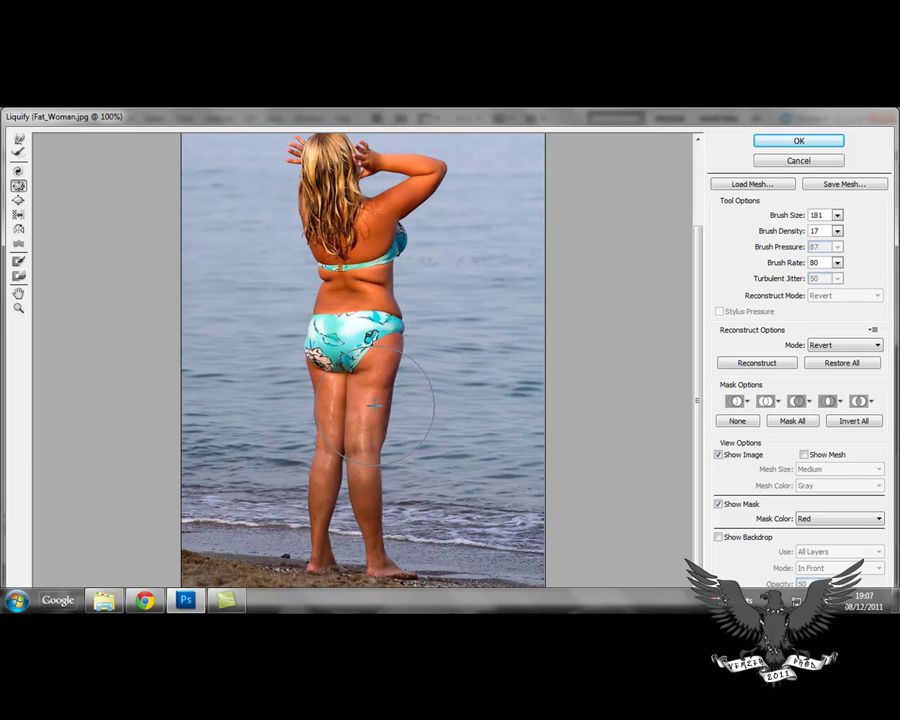
left_click_drag(373, 405, 373, 405)
left_click(764, 141)
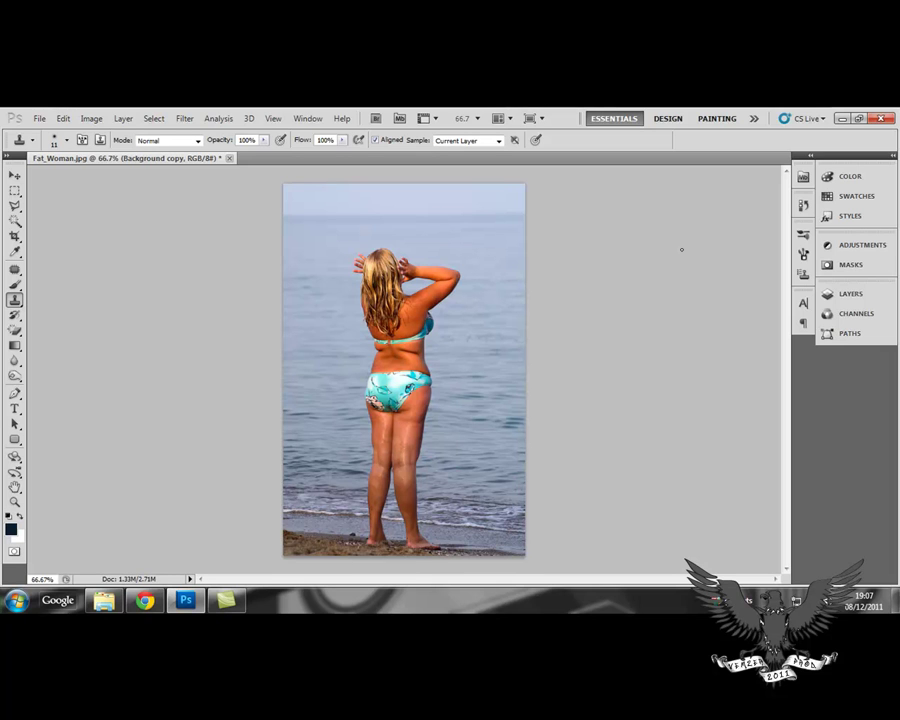
Hide the Background copy layer to compare the slimmed figure with the original.
left_click(855, 296)
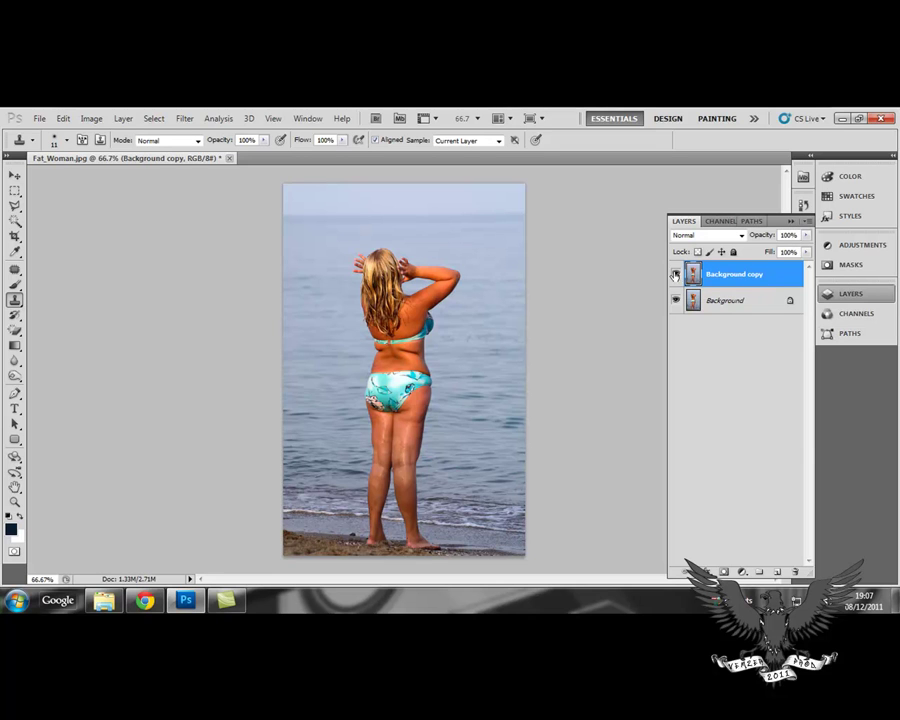
left_click(676, 274)
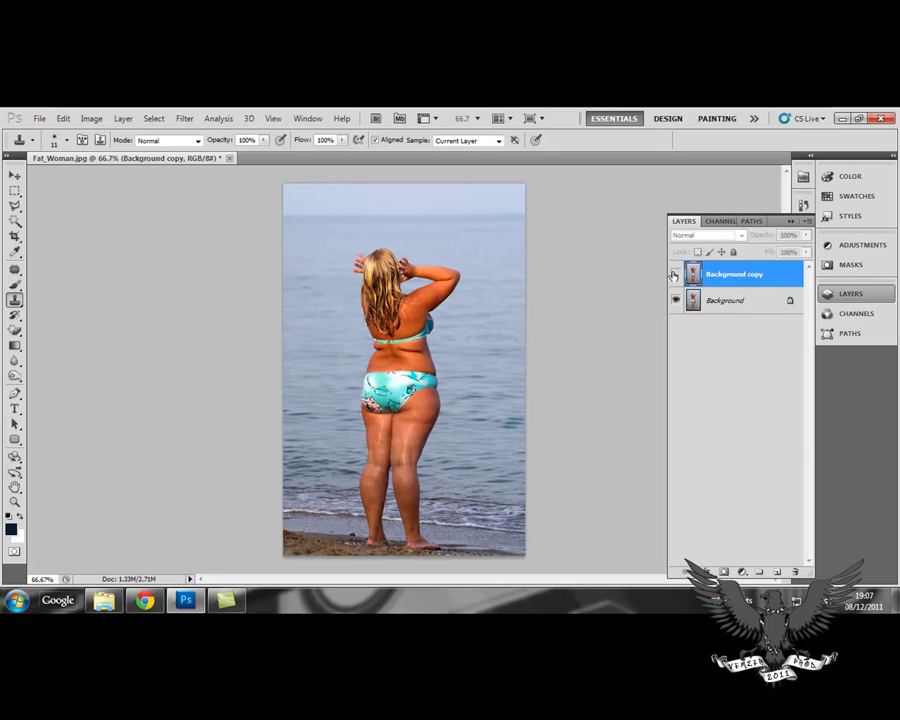
Show the Background copy layer again to return to the slimmed figure.
left_click(675, 274)
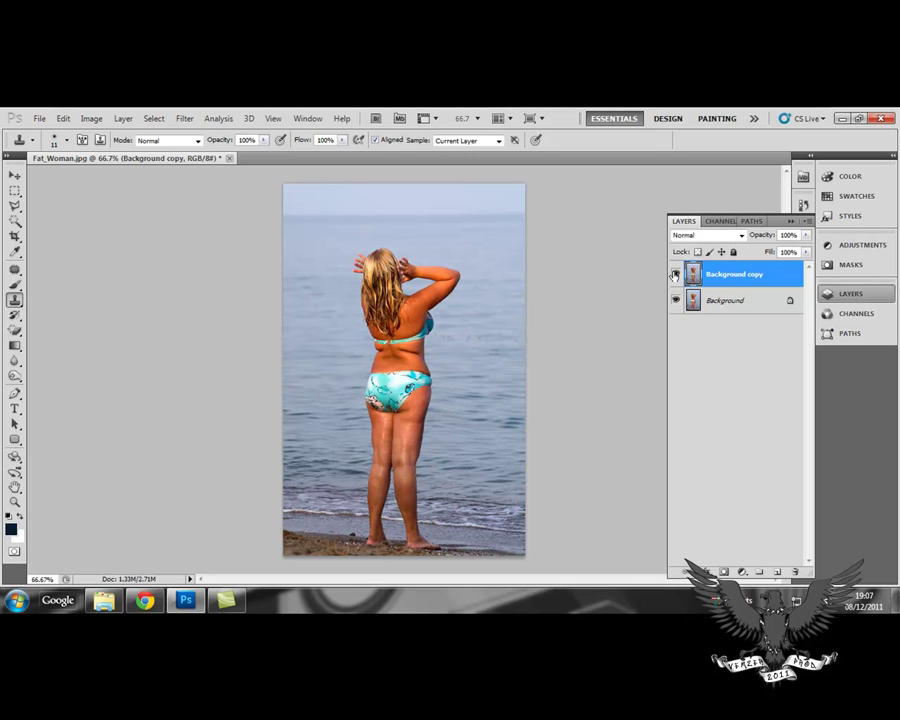
left_click(800, 228)
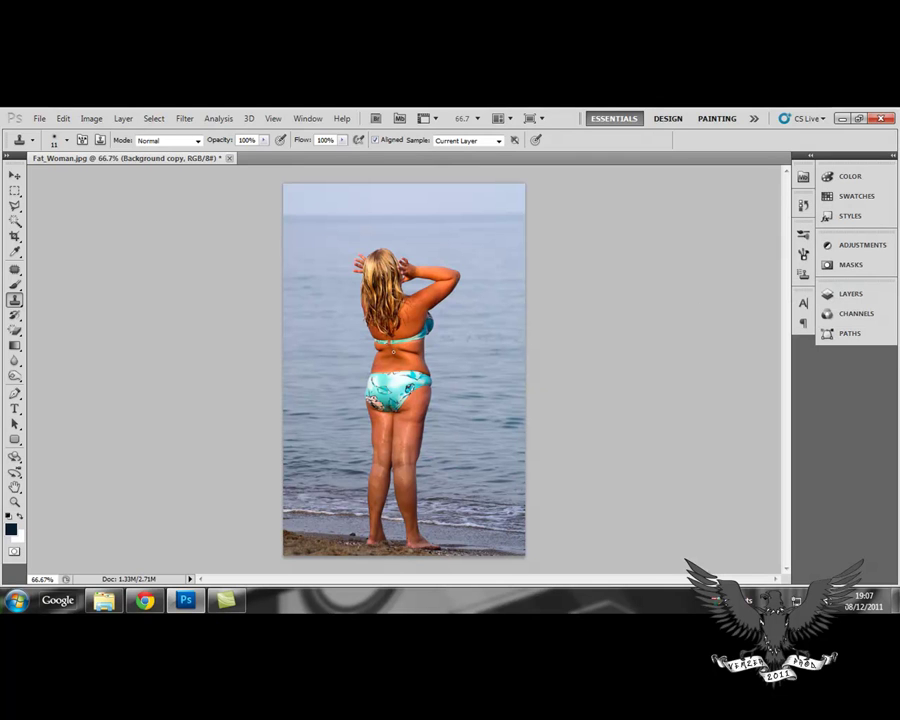
Outline the skin fold on the right side of the woman's back with the Patch tool and replace it with smooth skin from the lower back.
scroll(422, 357, "up", 3)
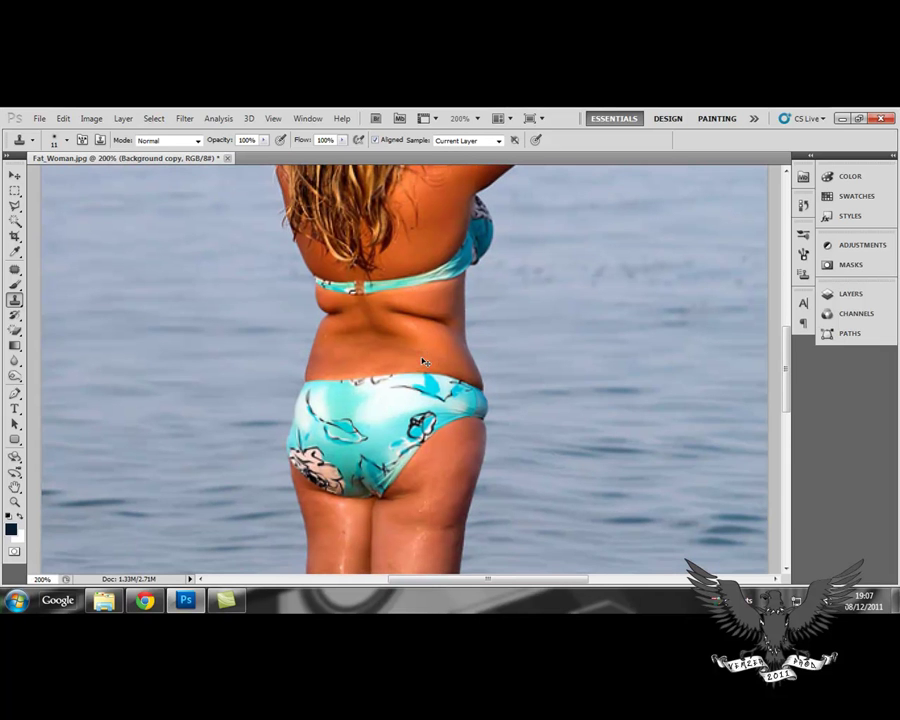
scroll(440, 352, "up", 1)
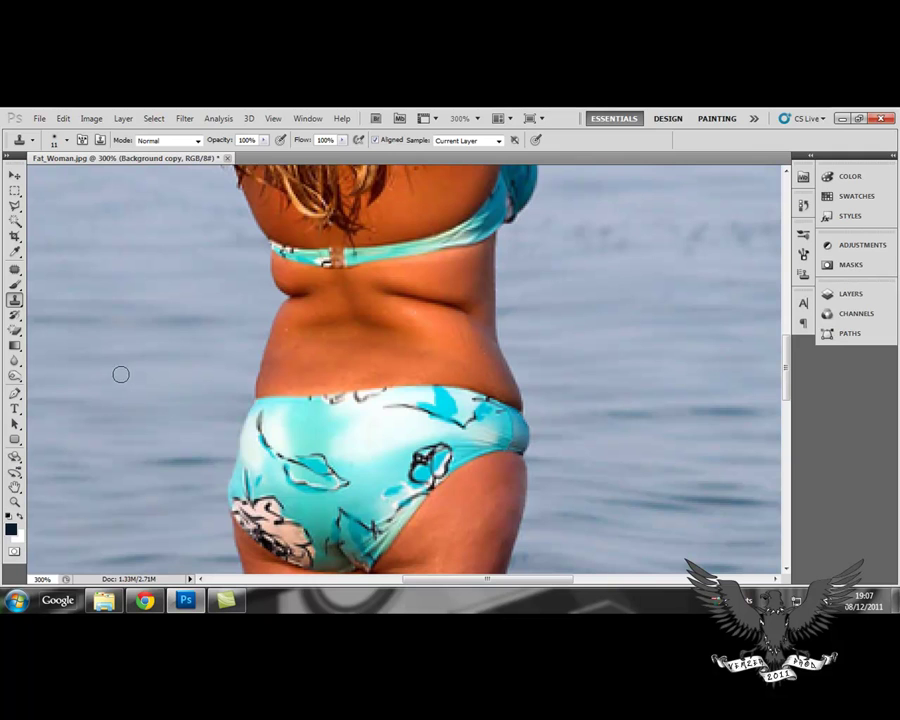
left_click(16, 269)
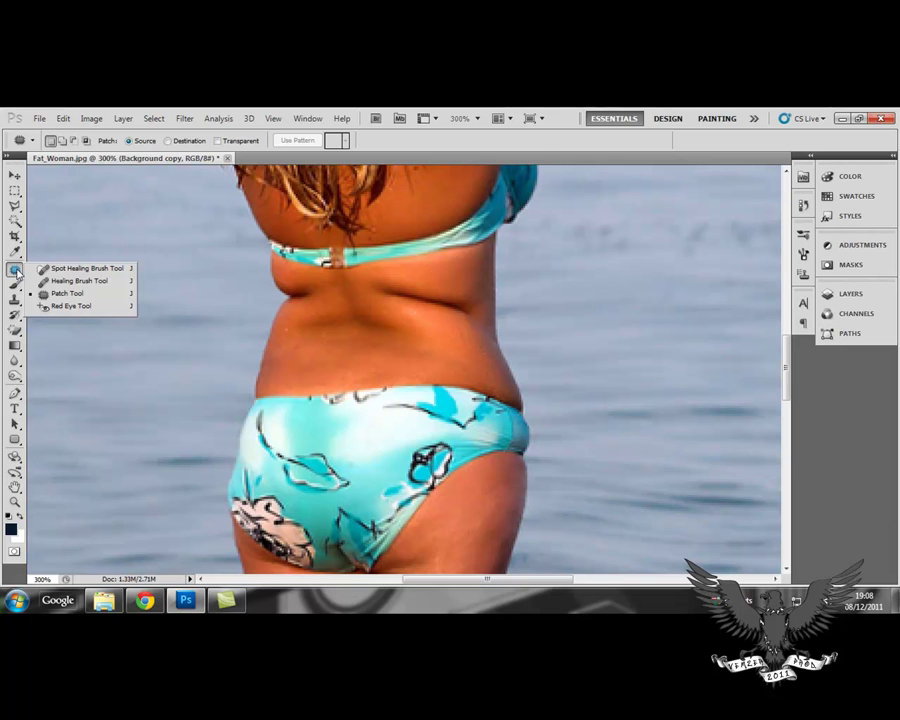
left_click(68, 294)
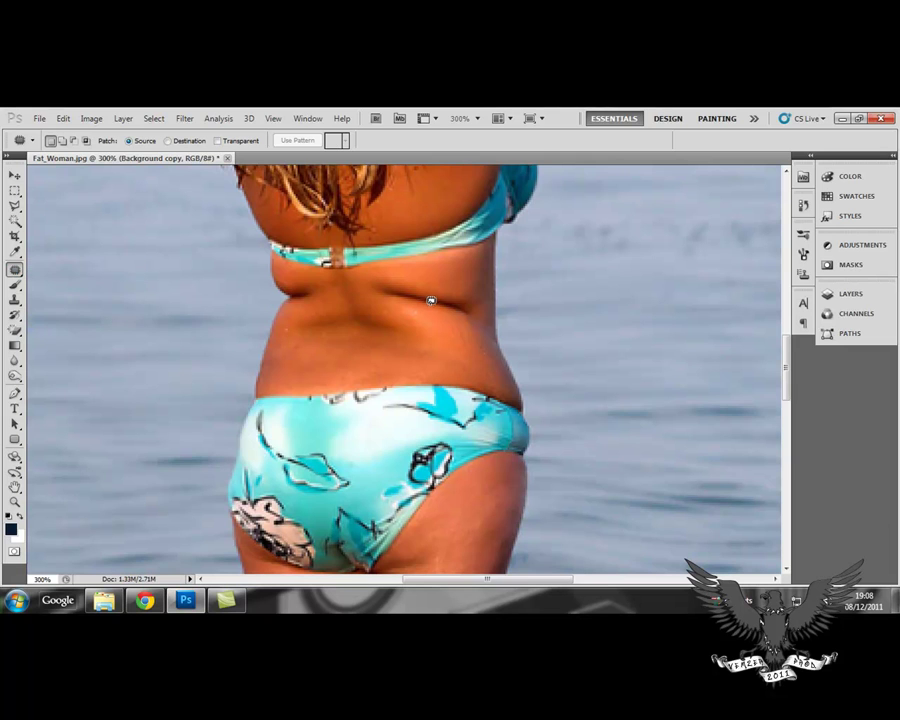
scroll(300, 215, "up", 1)
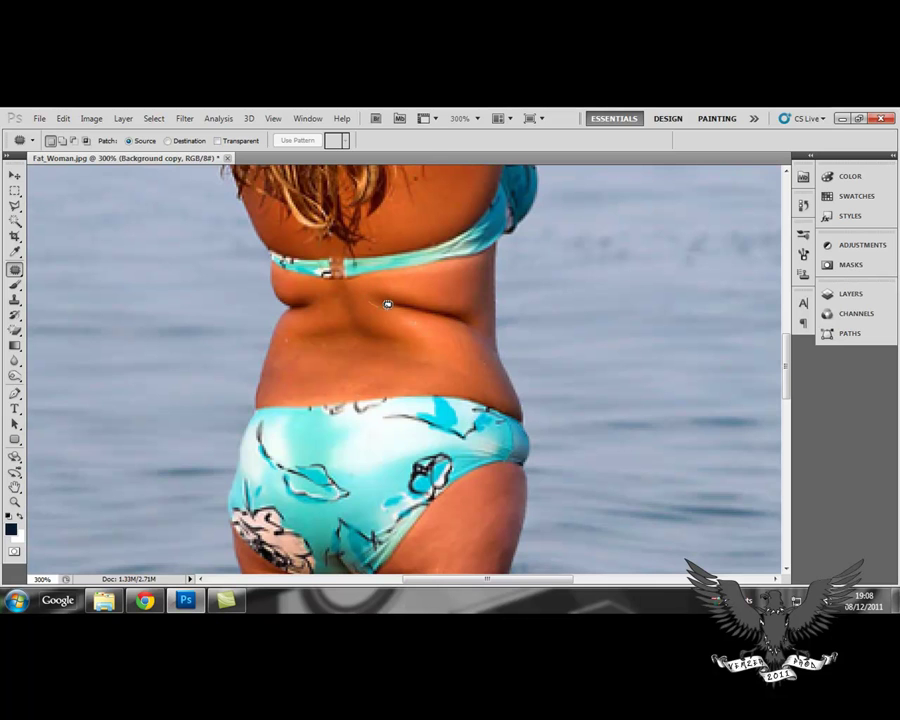
mouse_move(390, 306)
left_mouse_down()
mouse_move(446, 323)
mouse_move(481, 314)
mouse_move(459, 295)
mouse_move(410, 283)
mouse_move(374, 283)
mouse_move(363, 291)
mouse_move(374, 302)
left_mouse_up()
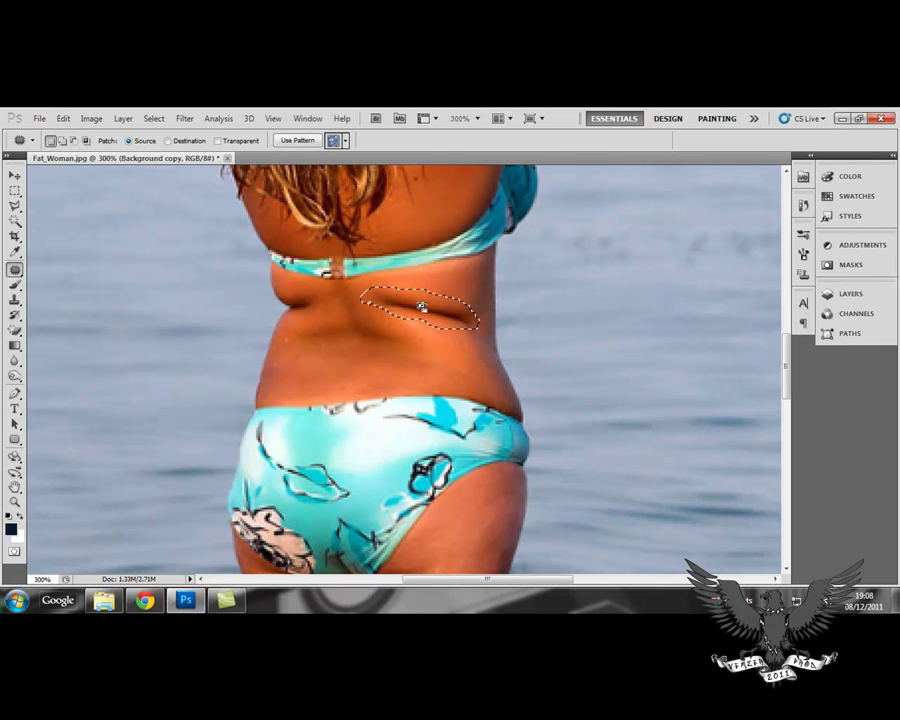
left_click_drag(421, 306, 376, 371)
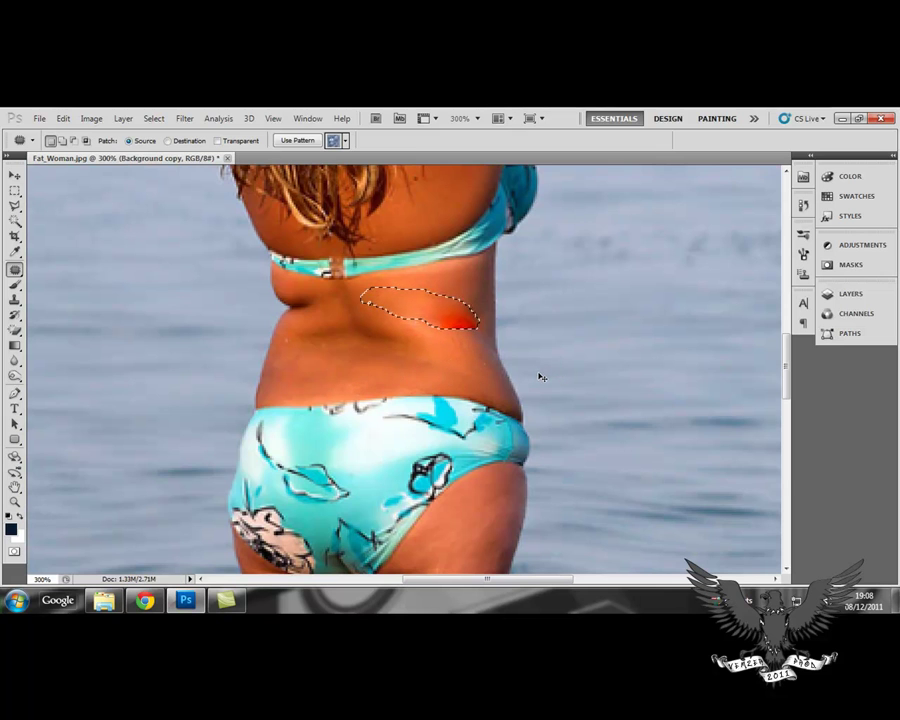
Patch the red spot inside the selected back area with skin from just below it, and clear the selection.
left_click_drag(375, 313, 435, 344)
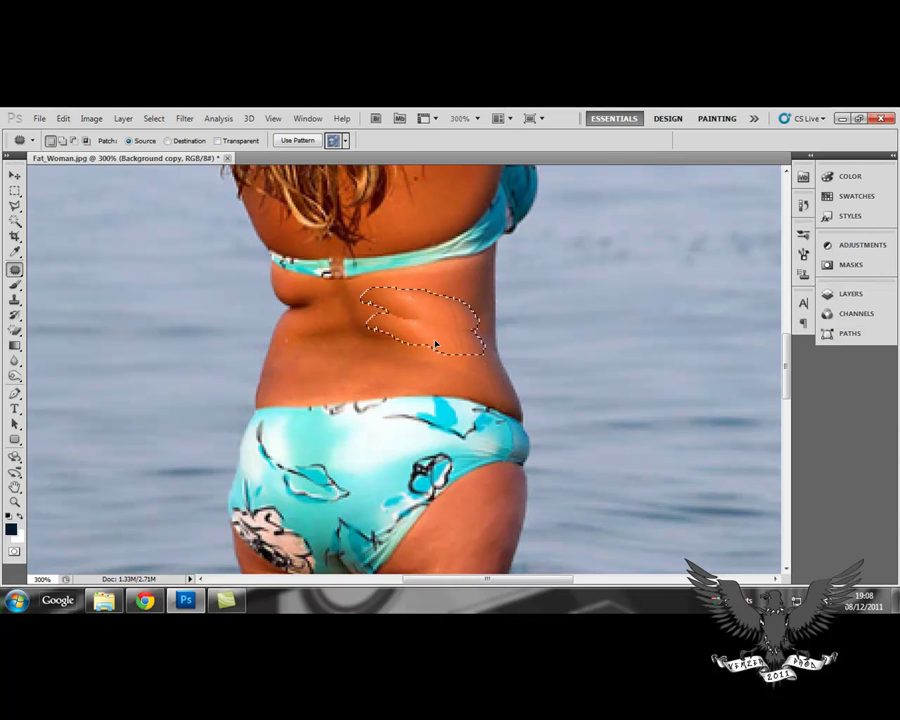
key("ctrl+z")
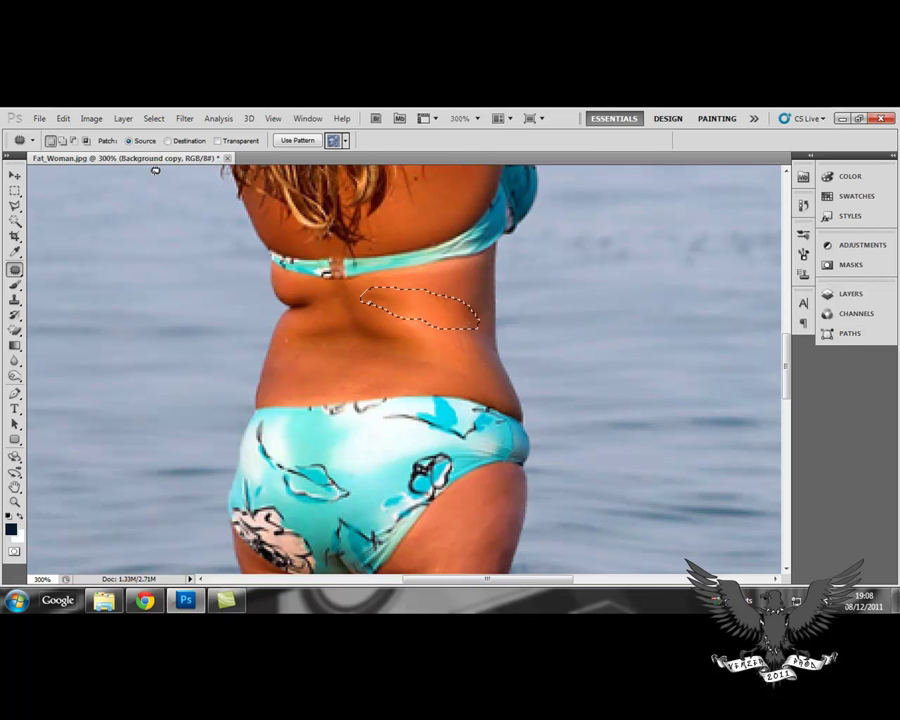
key("m")
left_click(400, 281)
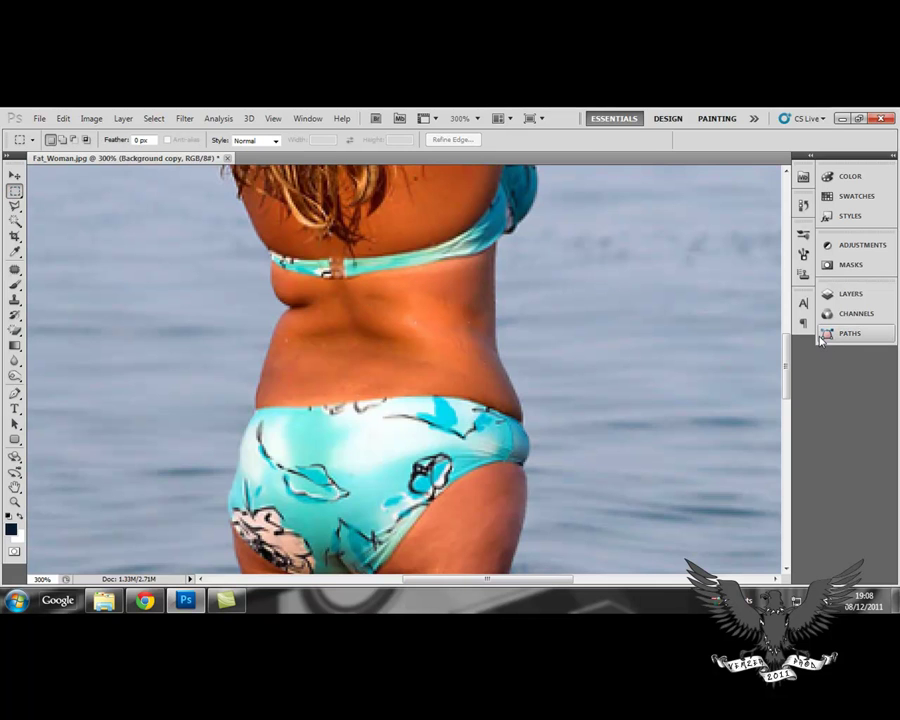
Hide the Background copy layer to compare the retouched figure with the original.
key("ctrl+minus")
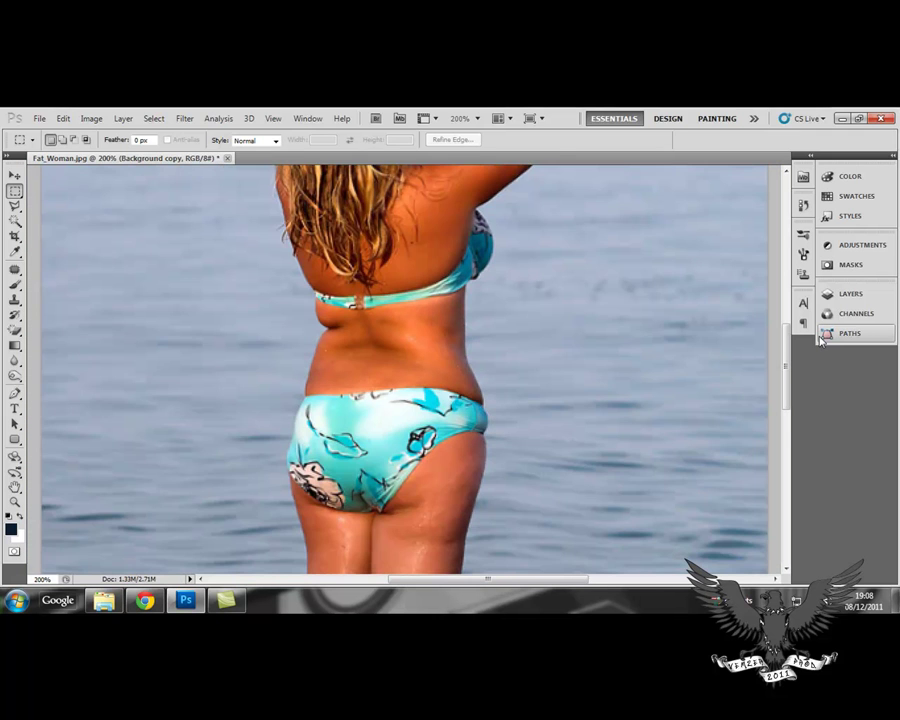
key("ctrl+minus")
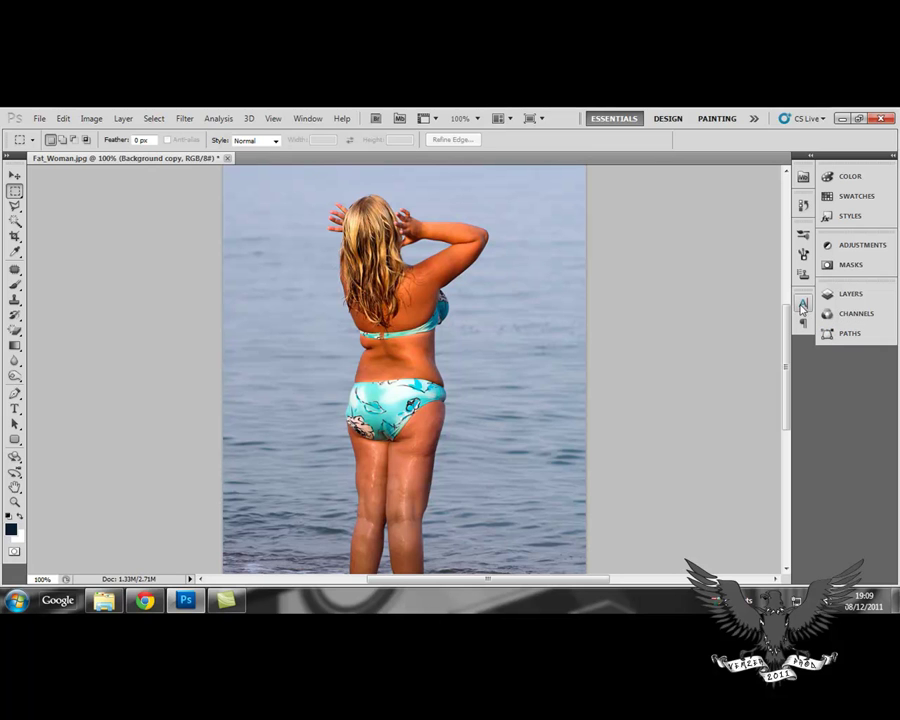
scroll(404, 370, "down", 1)
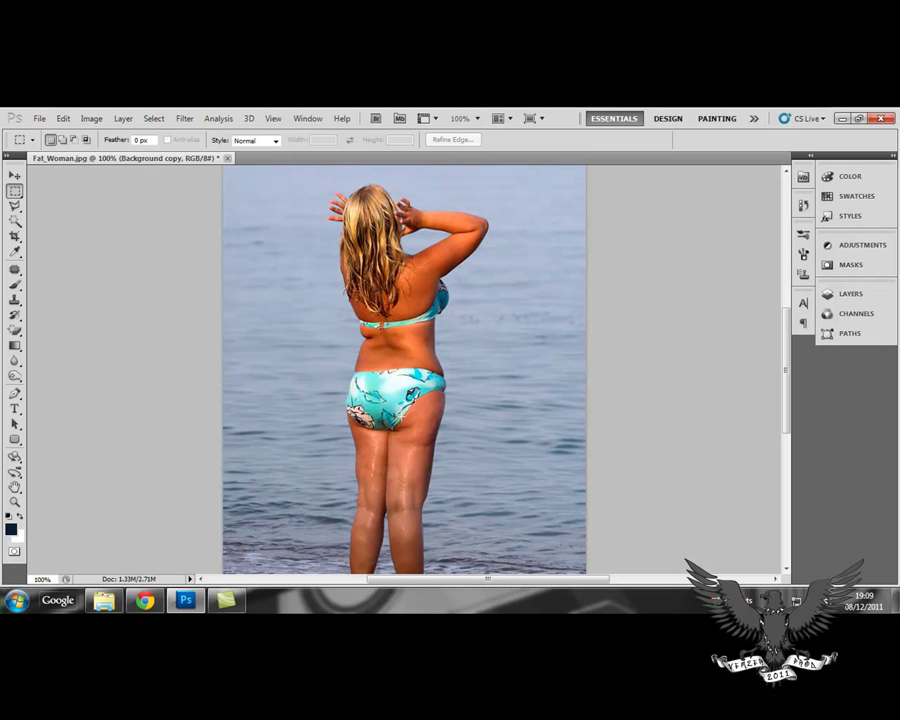
left_click(852, 294)
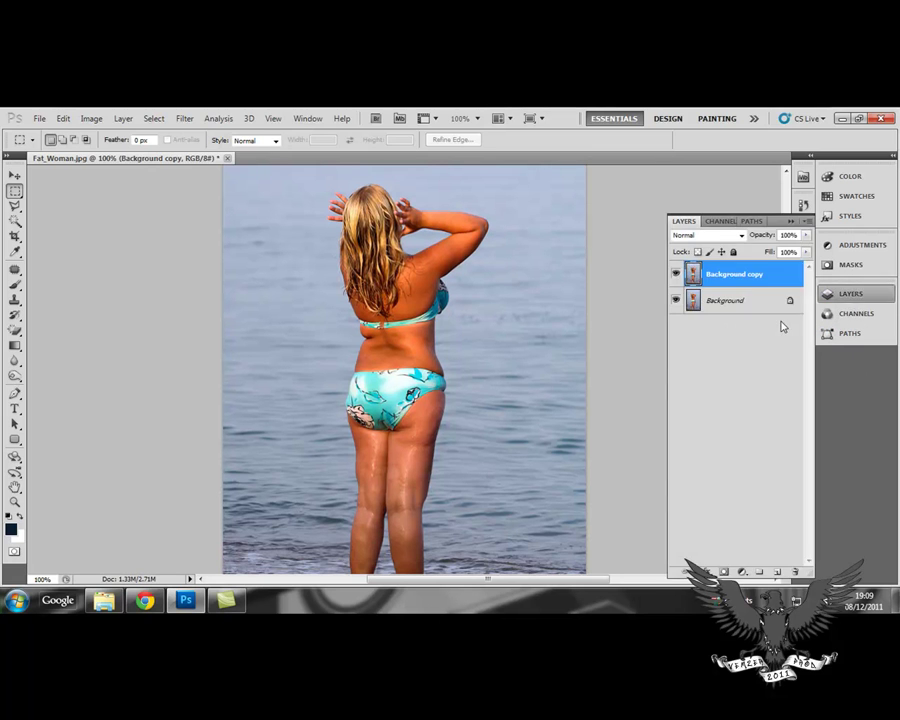
left_click(676, 275)
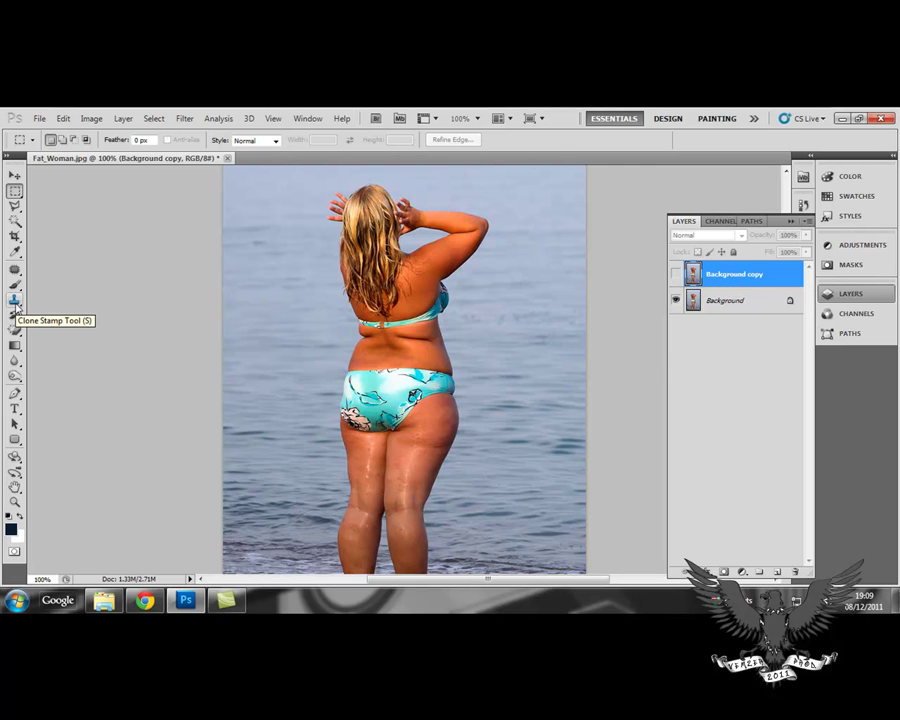
Activate the Patch tool, show the Background copy layer again and review the retouched figure from head to feet.
left_click(16, 270)
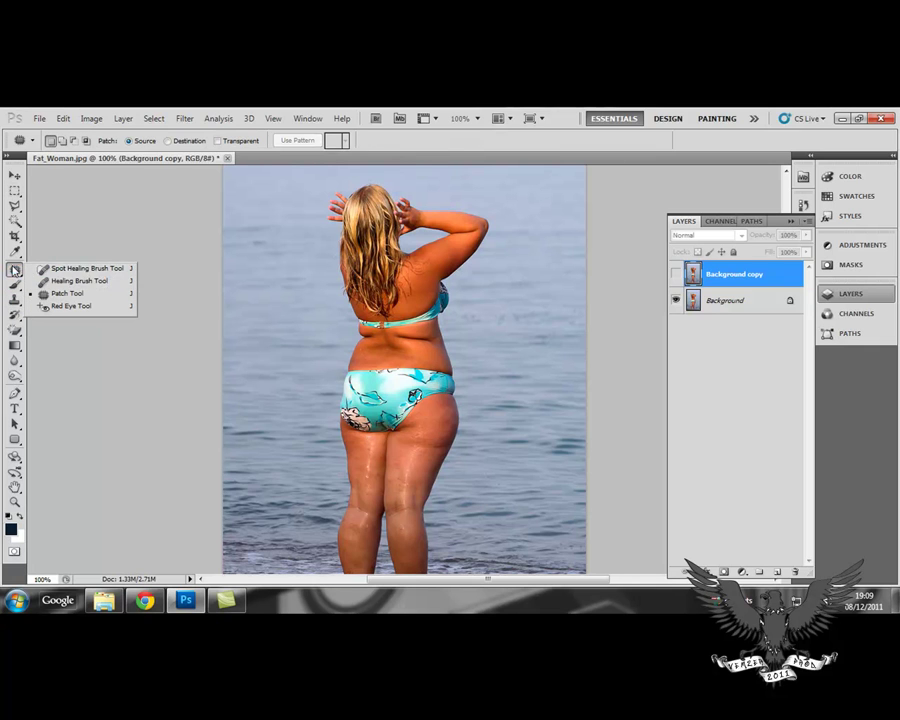
left_click(70, 293)
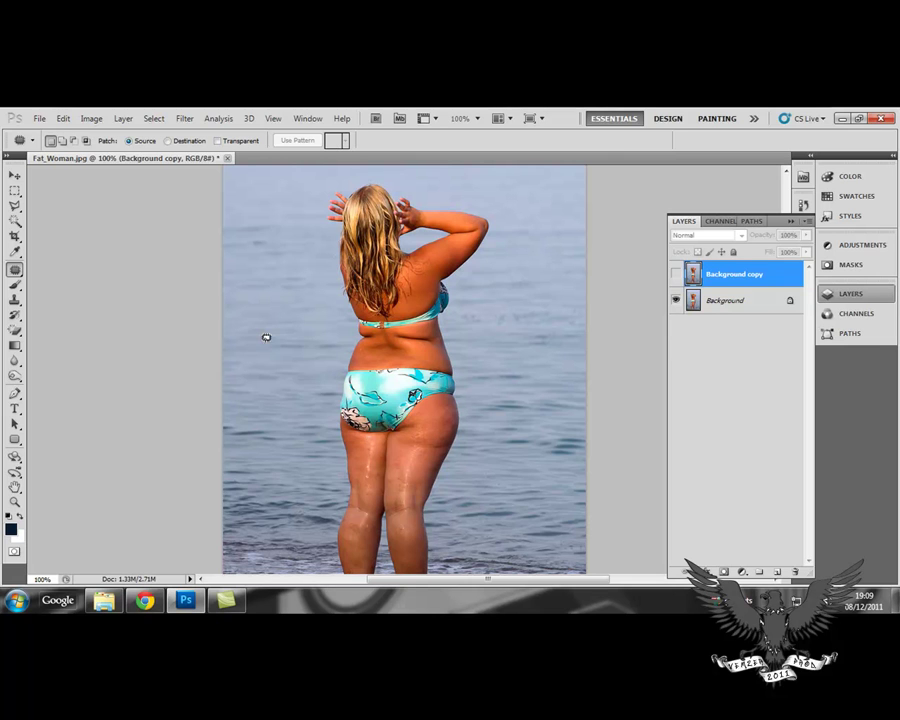
left_click(676, 273)
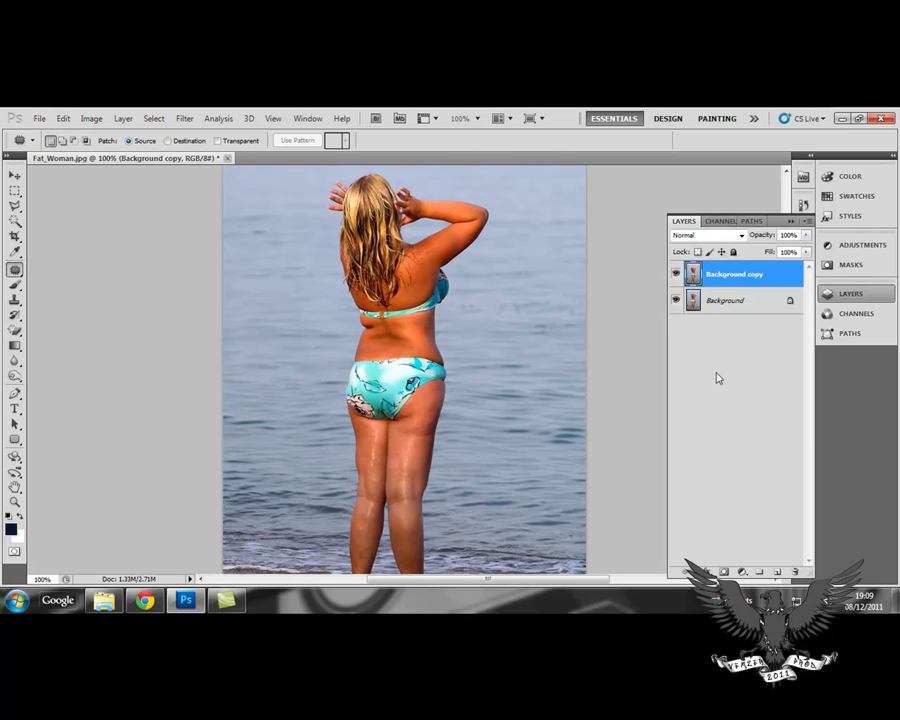
scroll(716, 378, "down", 3)
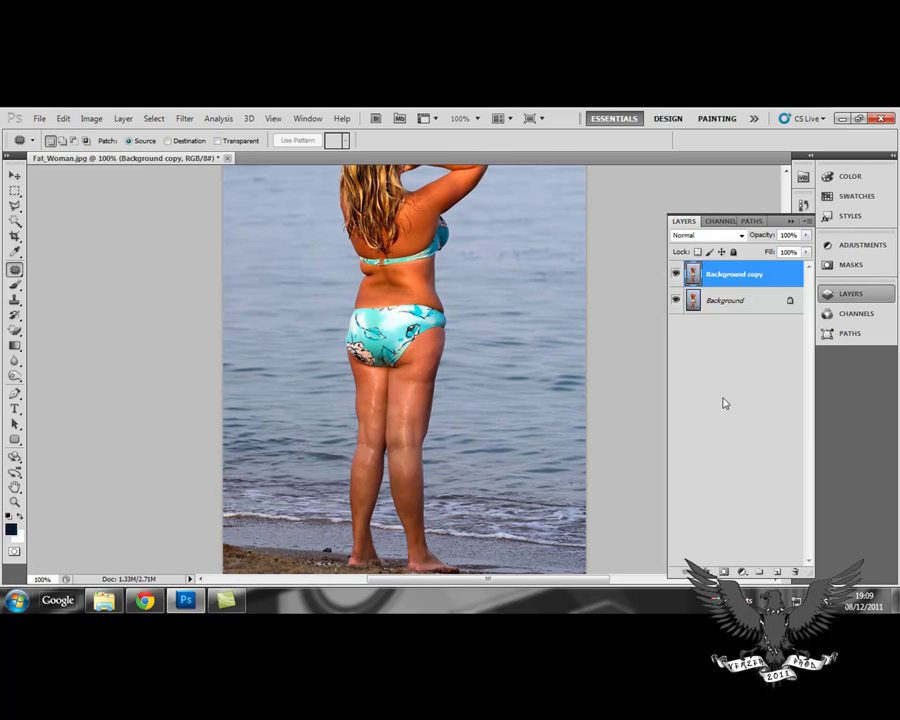
scroll(712, 429, "up", 3)
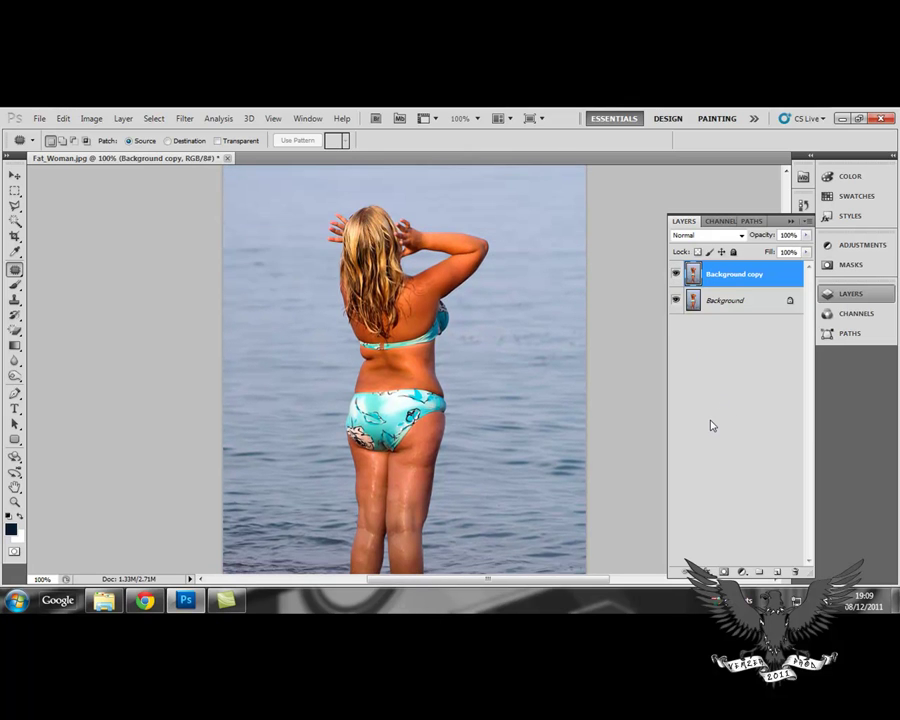